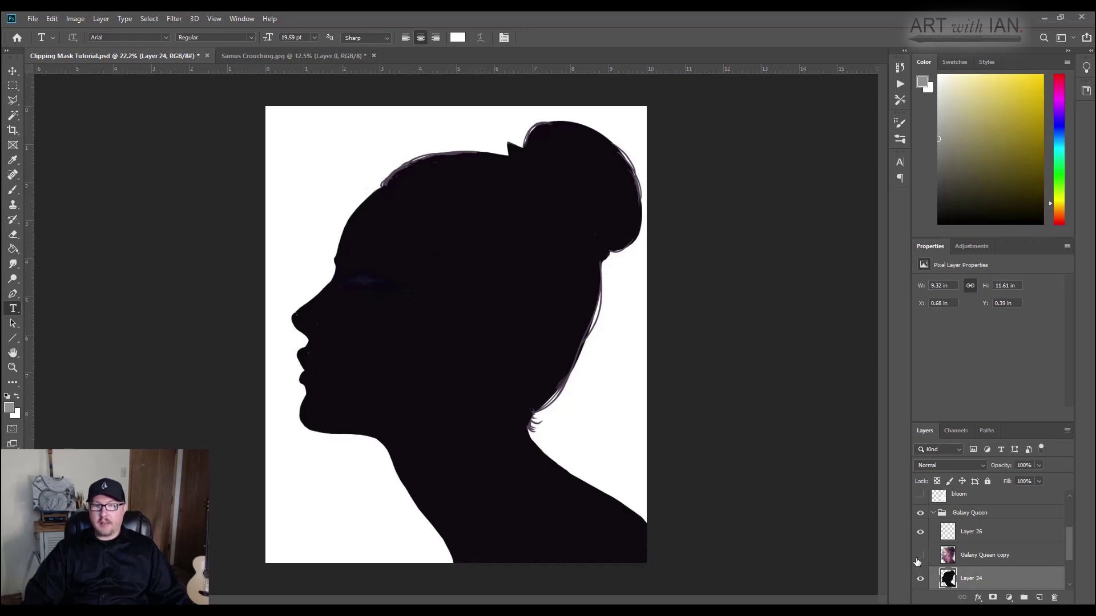
Step: Show the Galaxy Queen copy and clip it to Layer 24, releasing then re-applying the clip
left_click(920, 556)
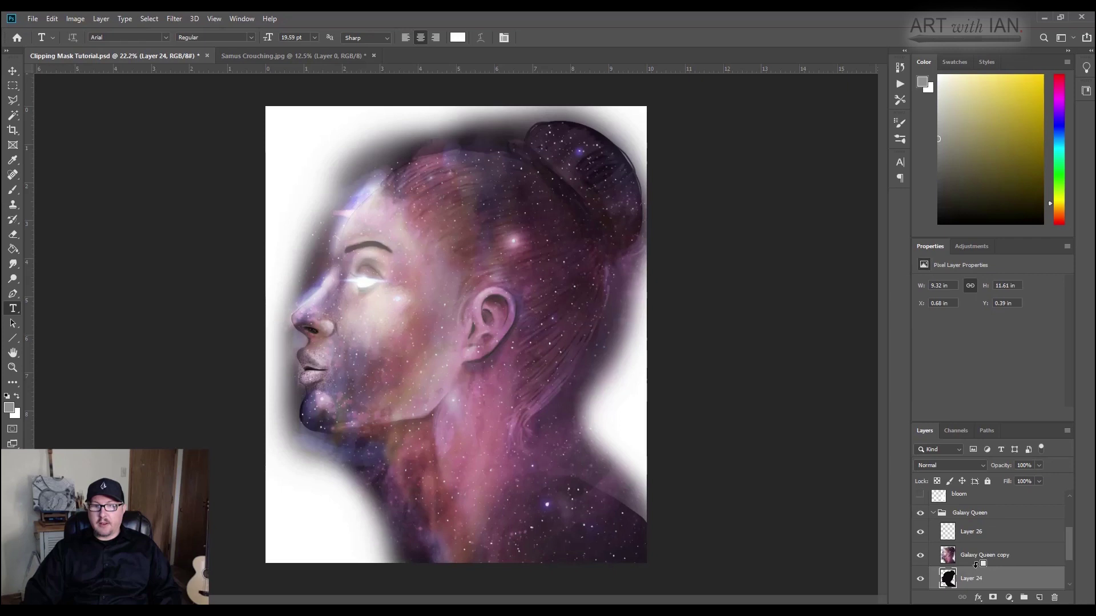
left_click(976, 565, "alt")
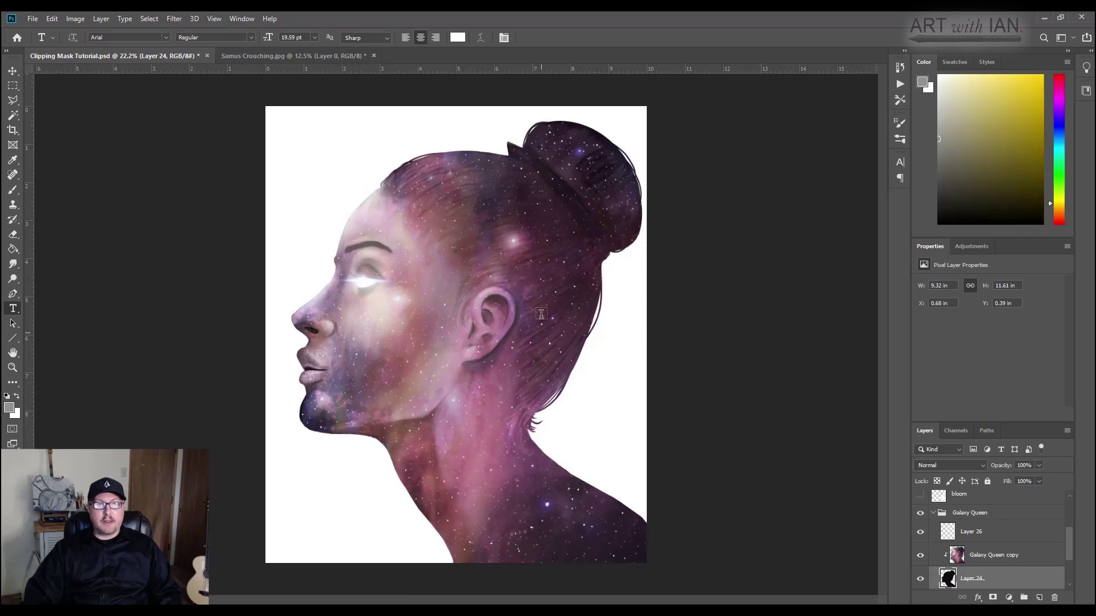
scroll(1005, 581, "down", 1)
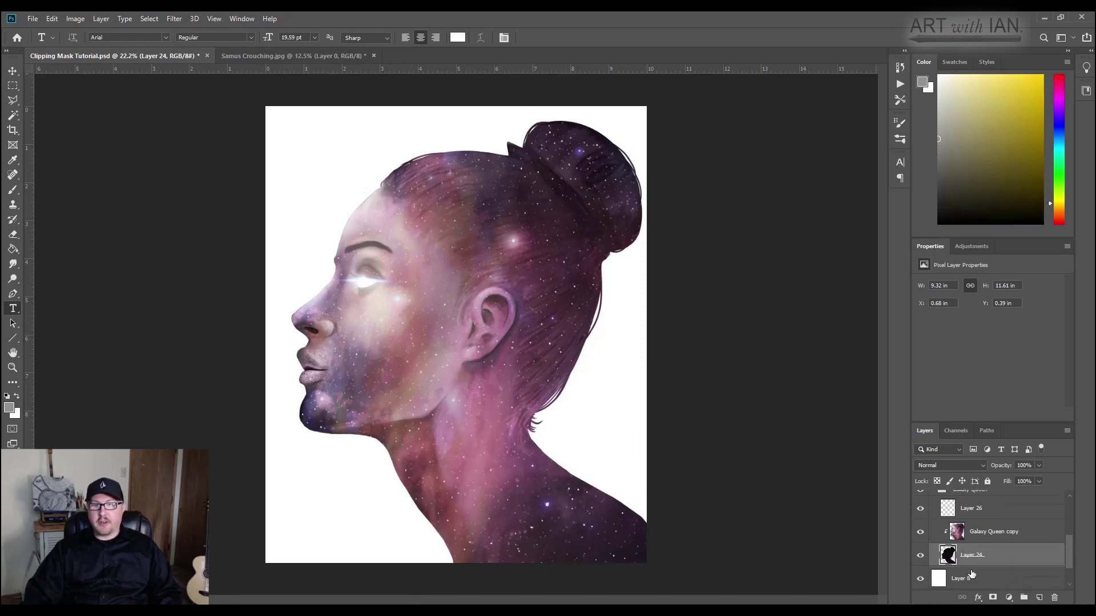
left_click(985, 541, "alt")
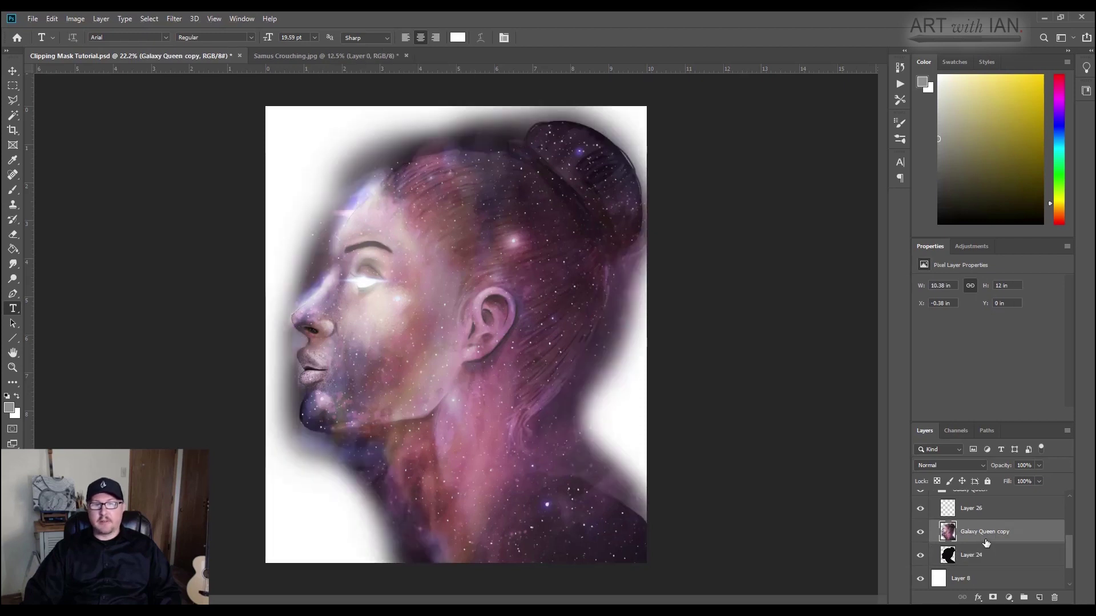
left_click(983, 541, "alt")
scroll(983, 541, "up", 2)
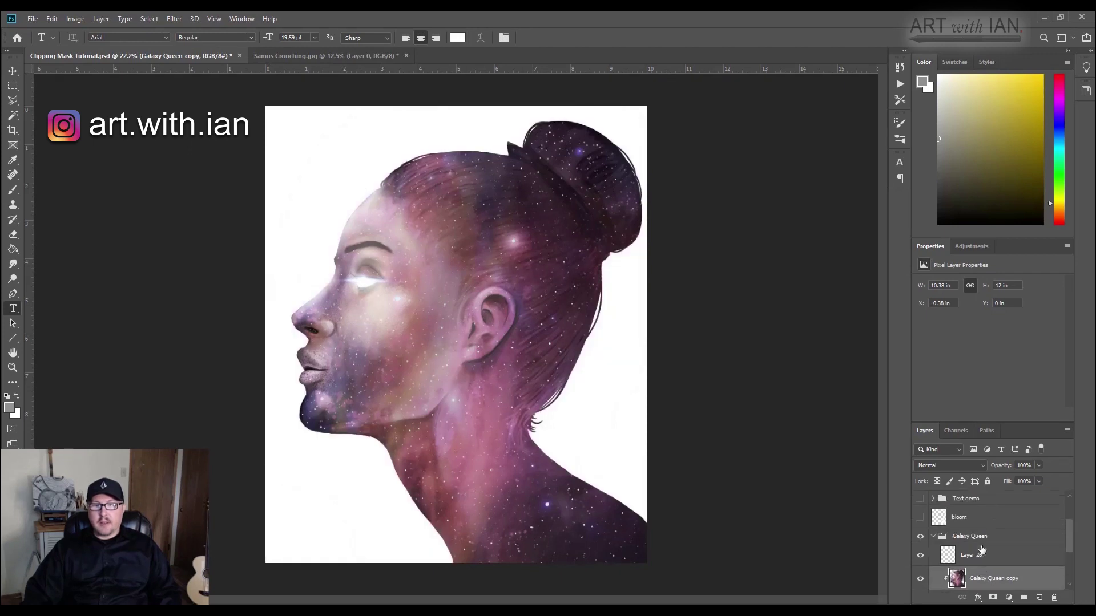
Step: Collapse the Galaxy Queen group and toggle it and the bloom layer, ending with both hidden
left_click(920, 537)
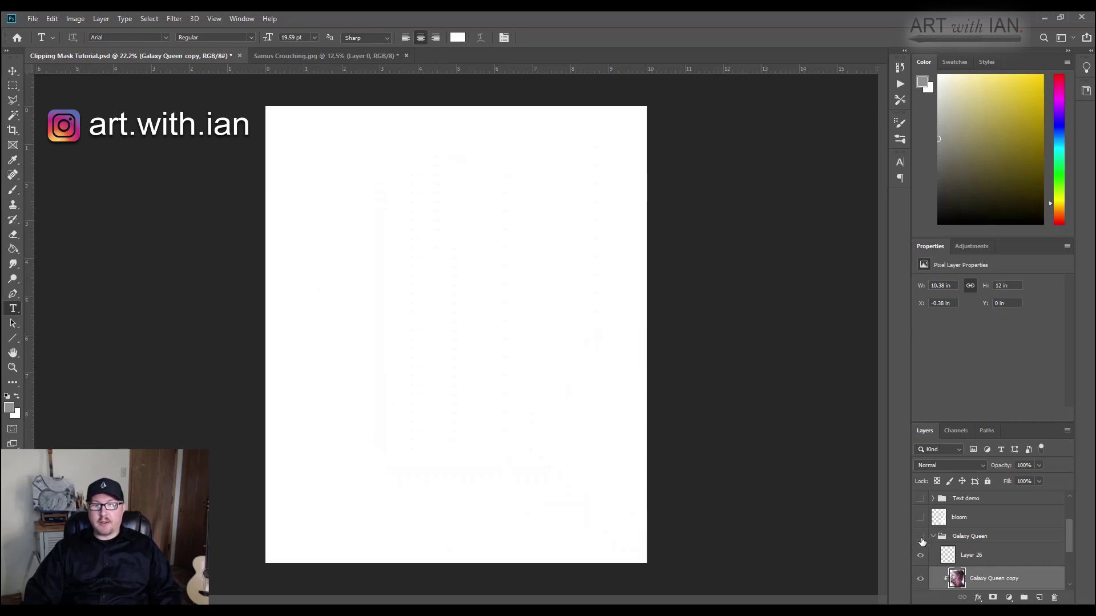
left_click(933, 538)
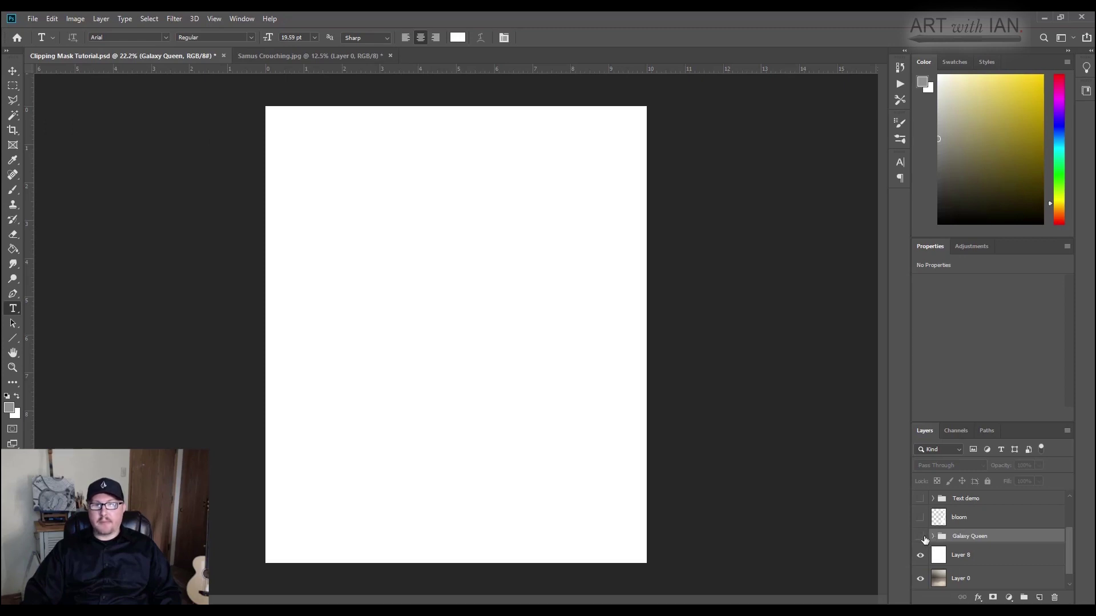
left_click(920, 538)
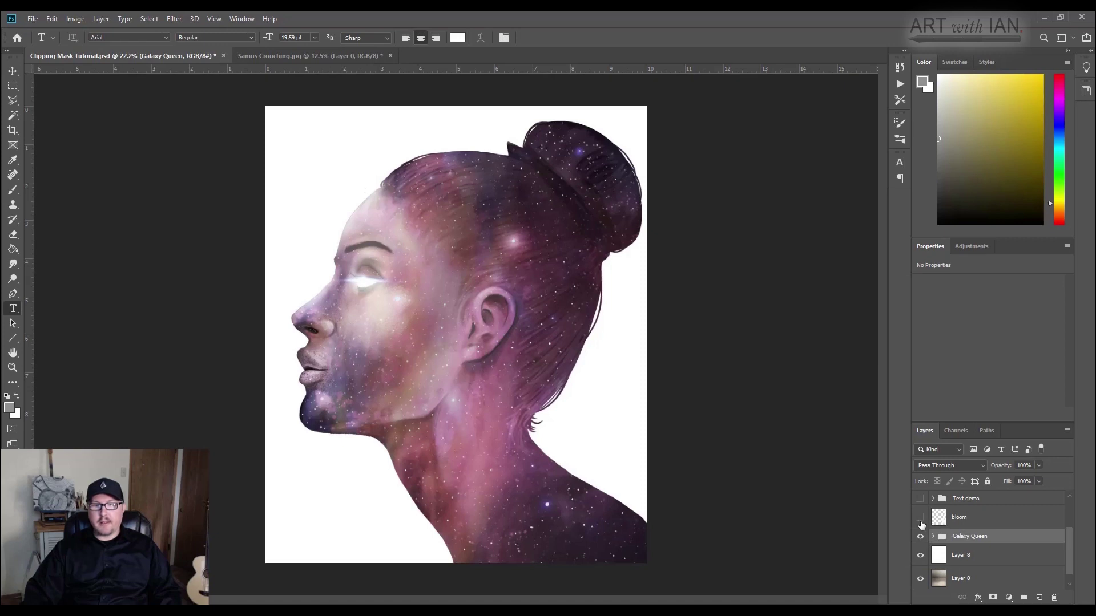
left_click(920, 518)
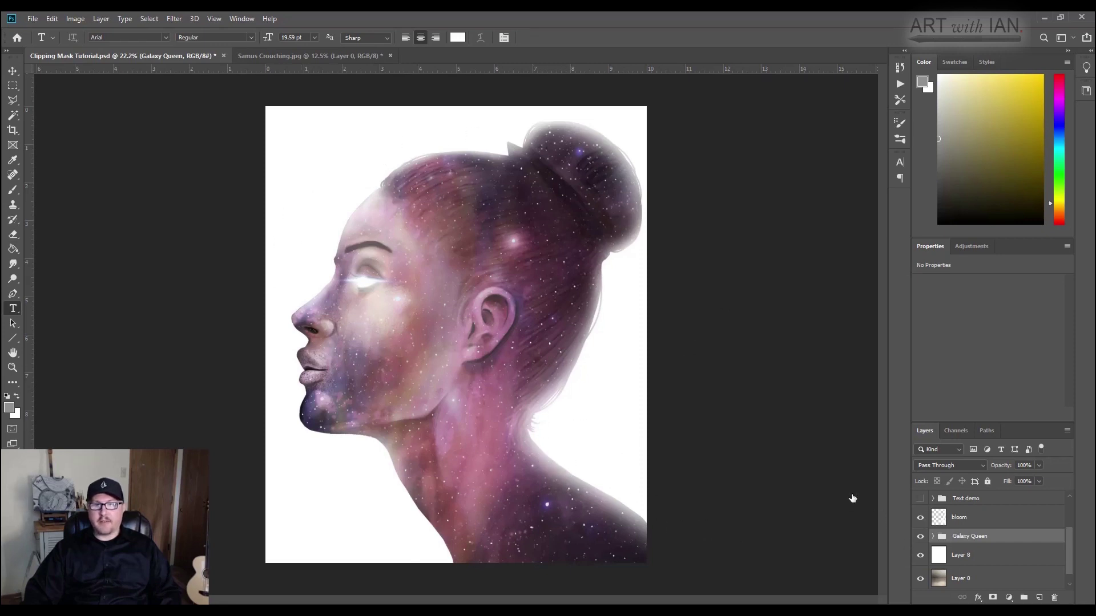
left_click(918, 518)
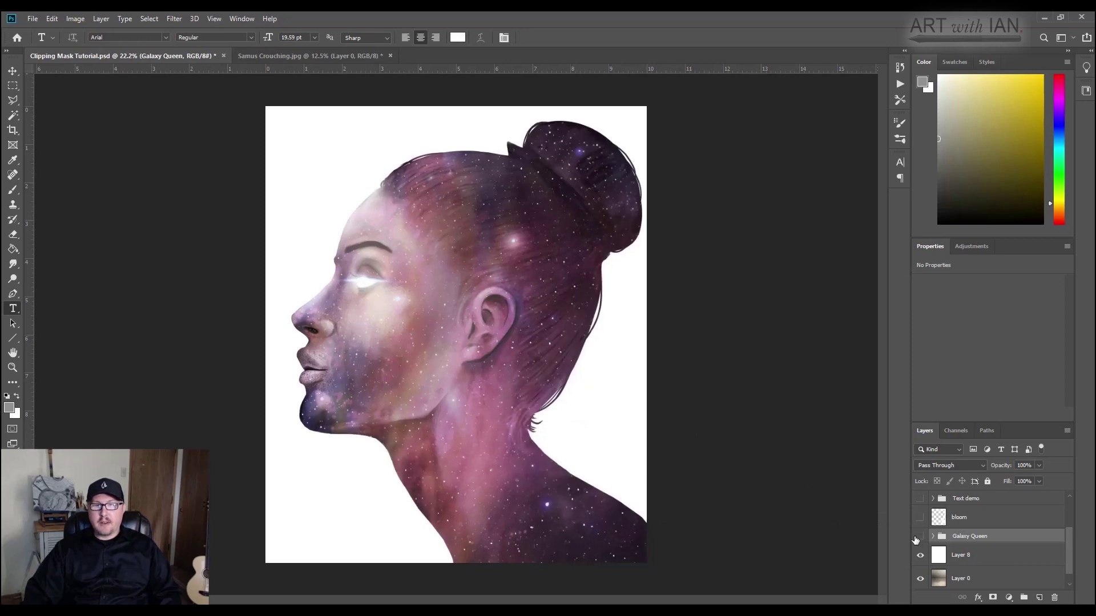
left_click(920, 537)
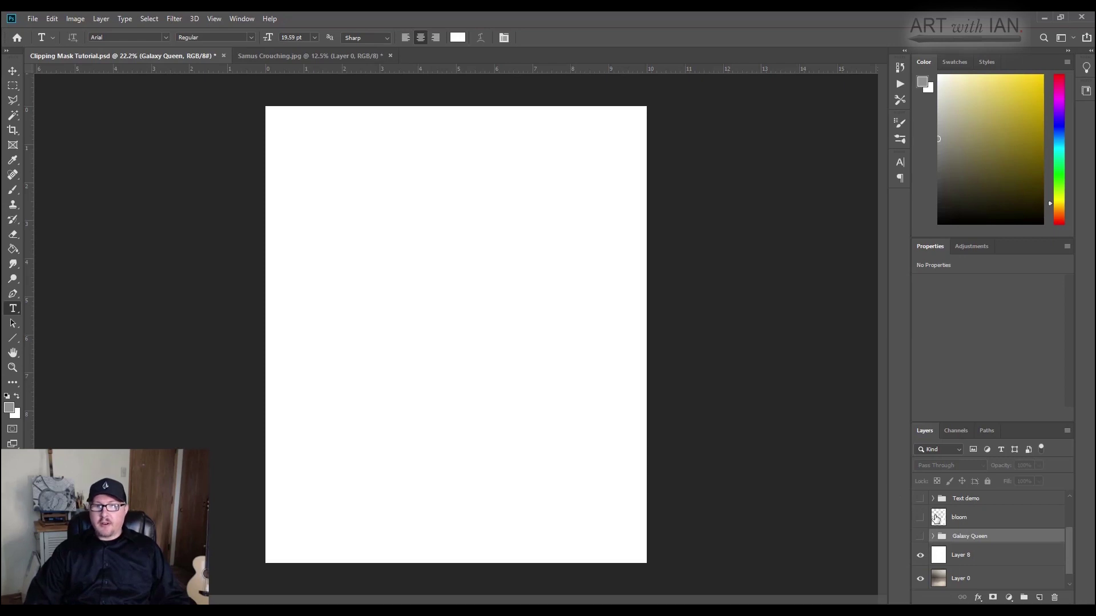
Step: Make the Text demo group visible and expand it to show its layers
scroll(923, 524, "up", 1)
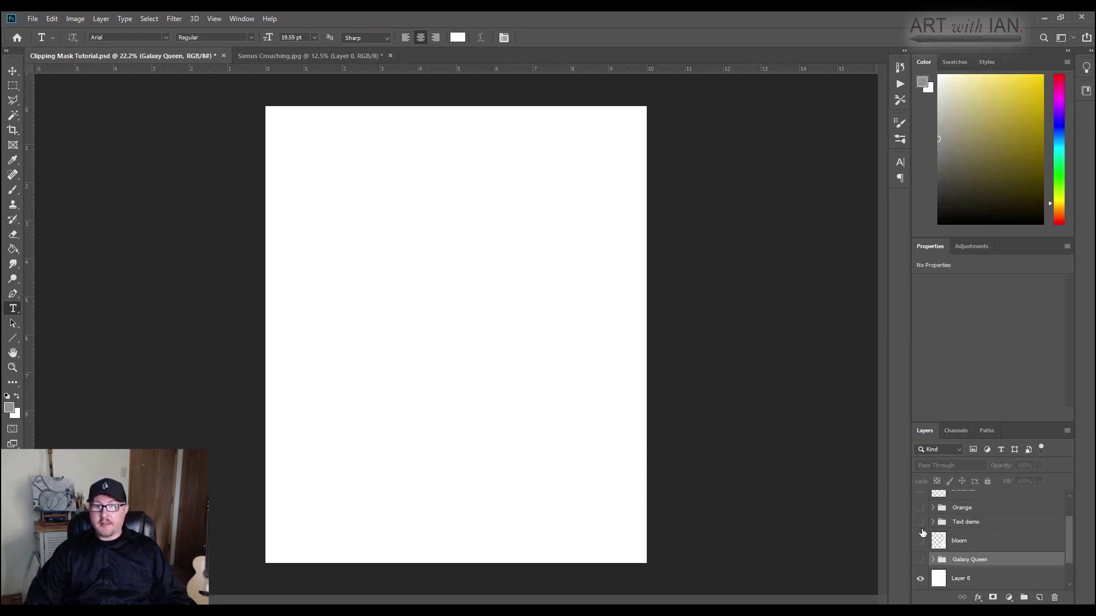
left_click(920, 523)
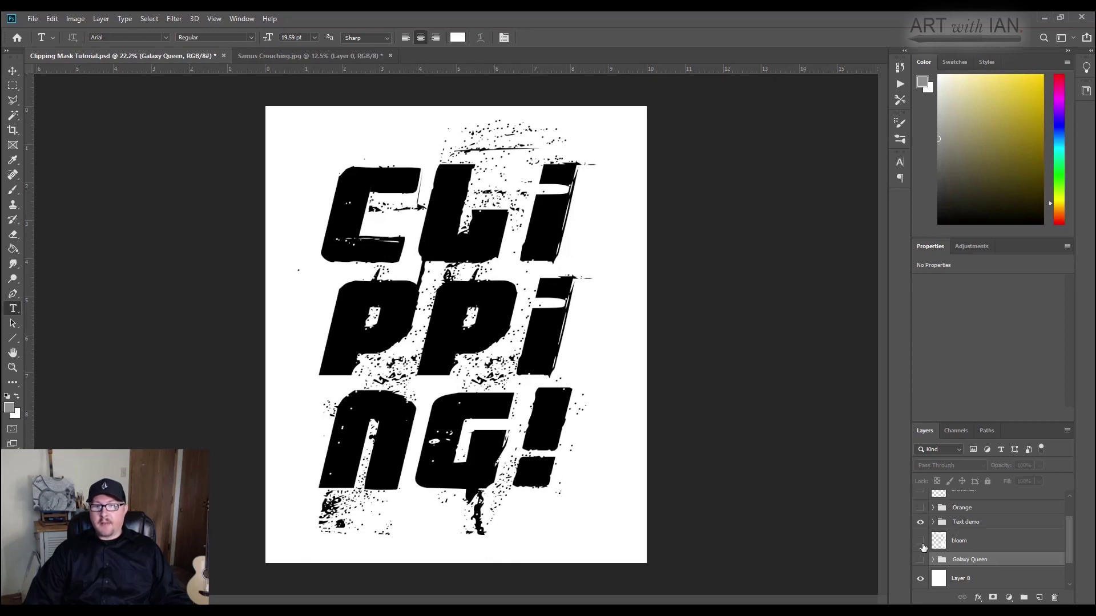
scroll(962, 545, "up", 1)
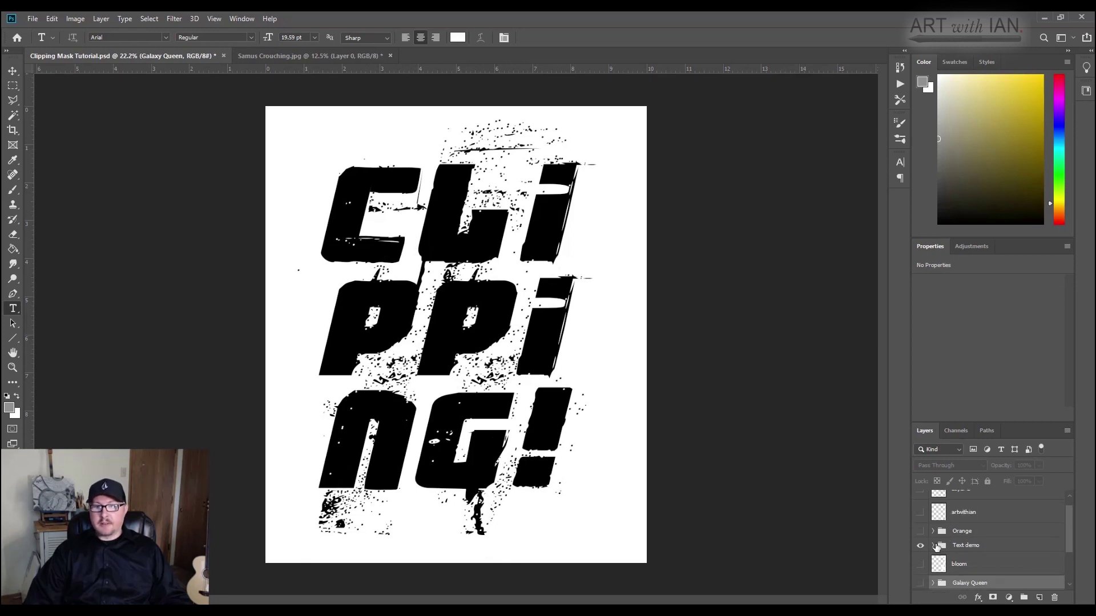
left_click(936, 547)
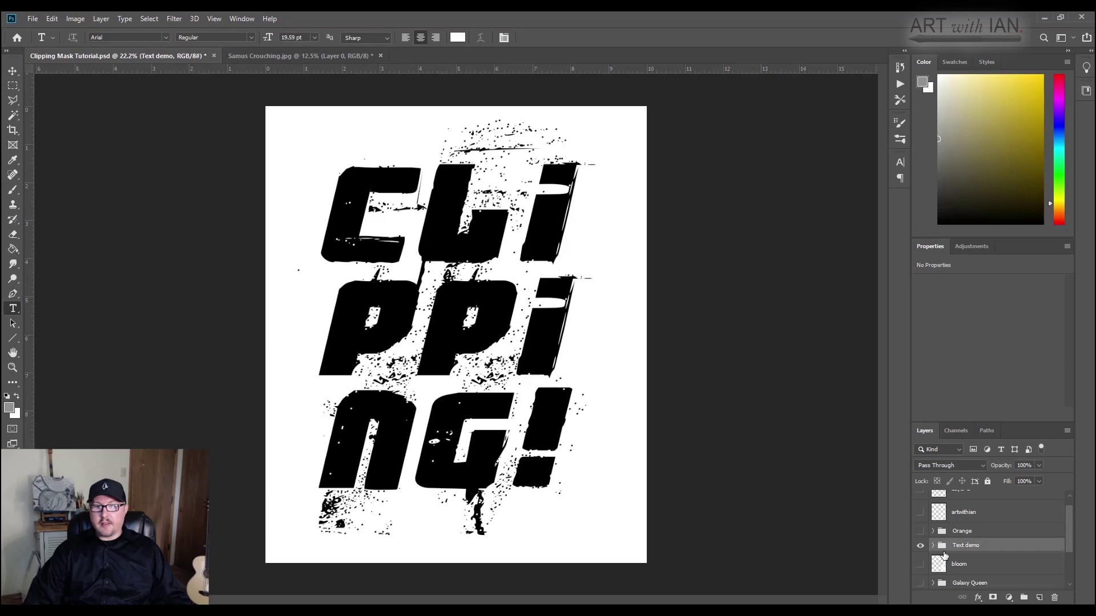
left_click(932, 546)
Step: Show the skull layer, release and re-apply its clip to the text, then collapse the group
scroll(948, 553, "down", 2)
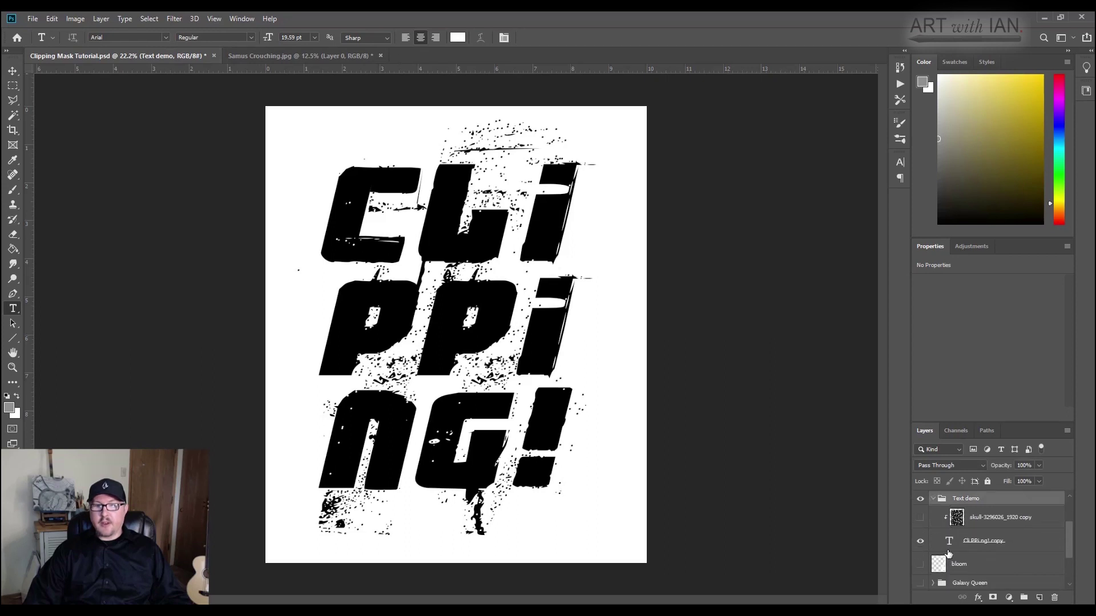
left_click(920, 518)
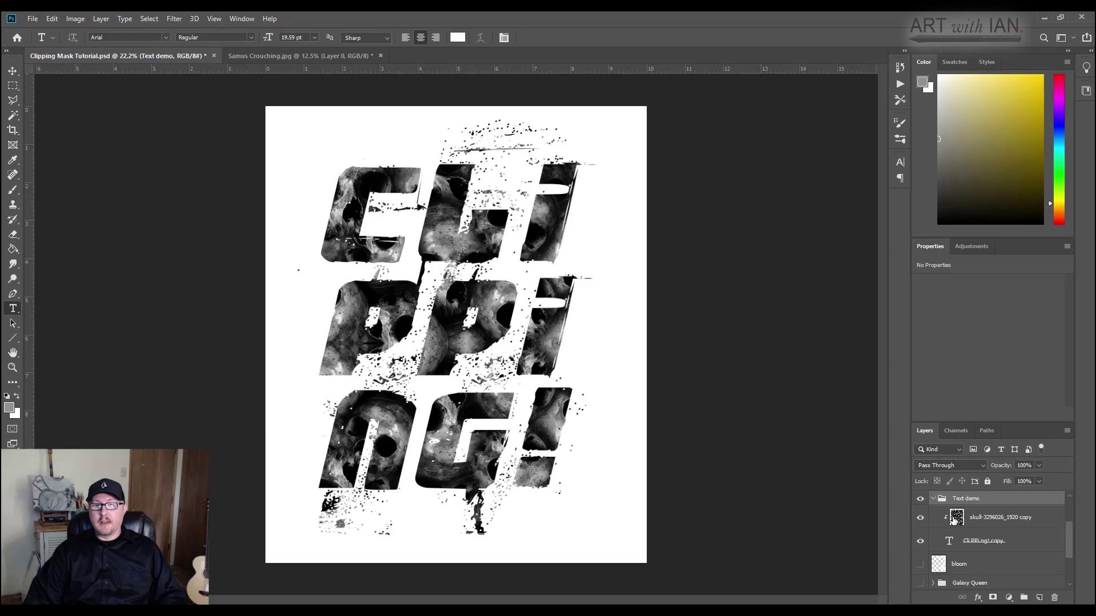
left_click(1009, 530, "alt")
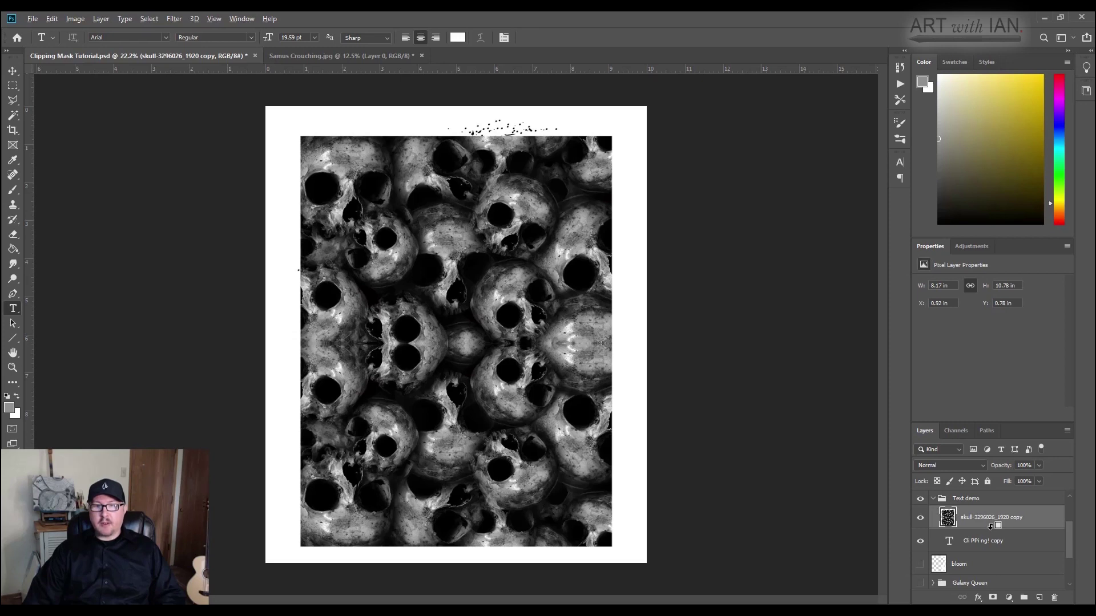
left_click(990, 526, "alt")
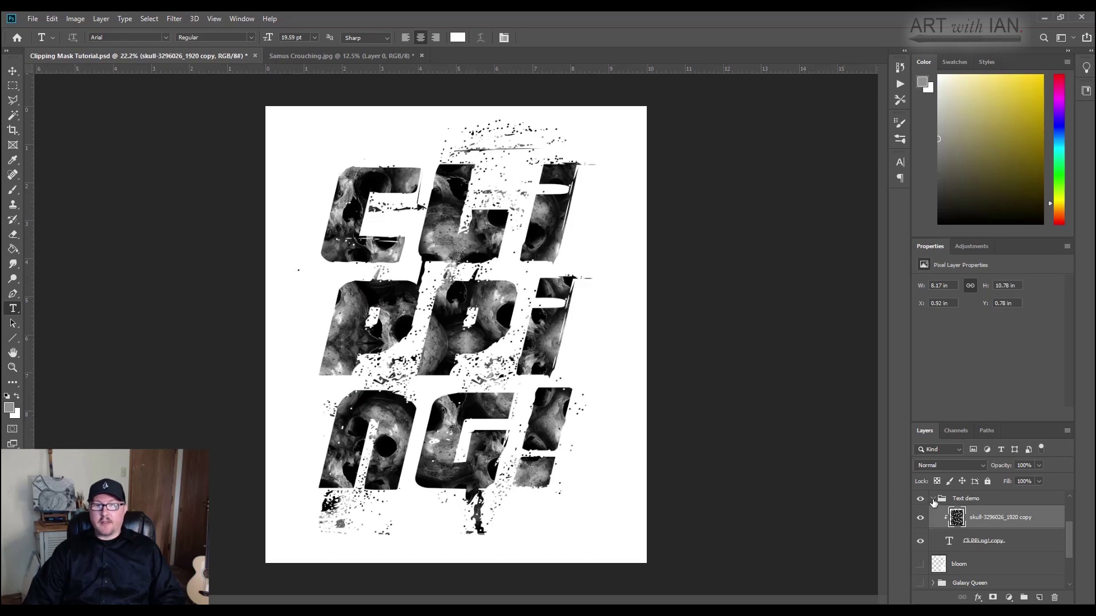
left_click(933, 500)
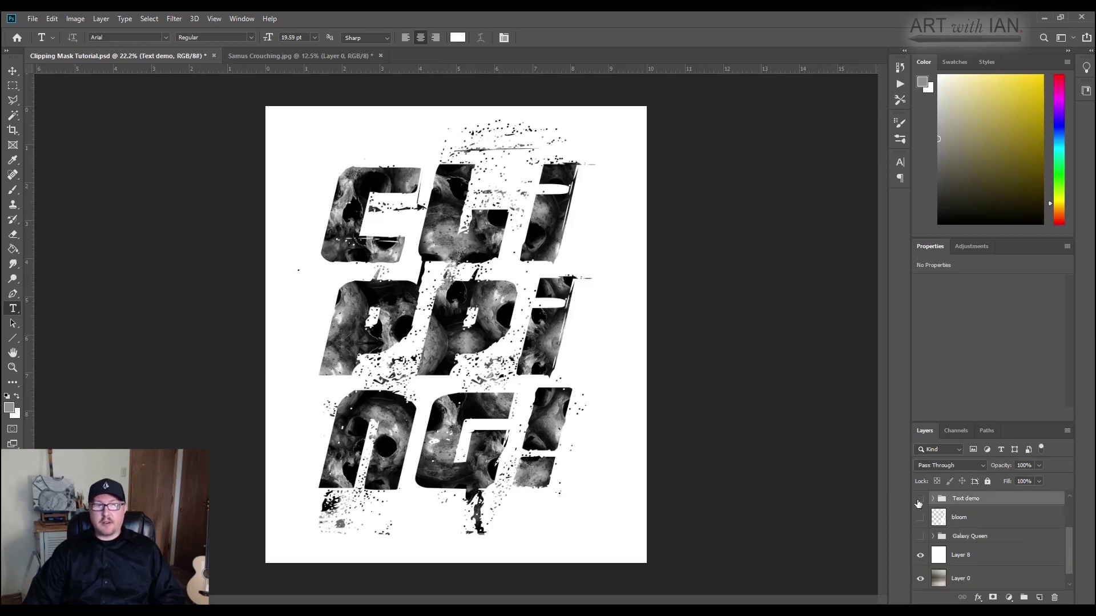
Step: Hide the Text demo group, then show and expand the Orange group
left_click(919, 500)
scroll(949, 533, "up", 2)
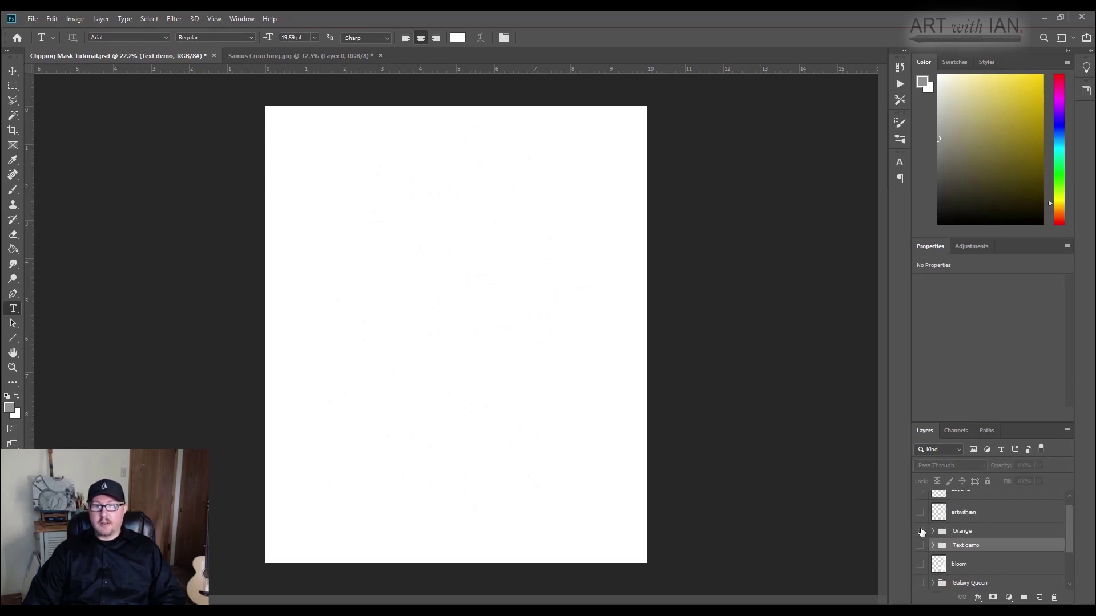
left_click(919, 532)
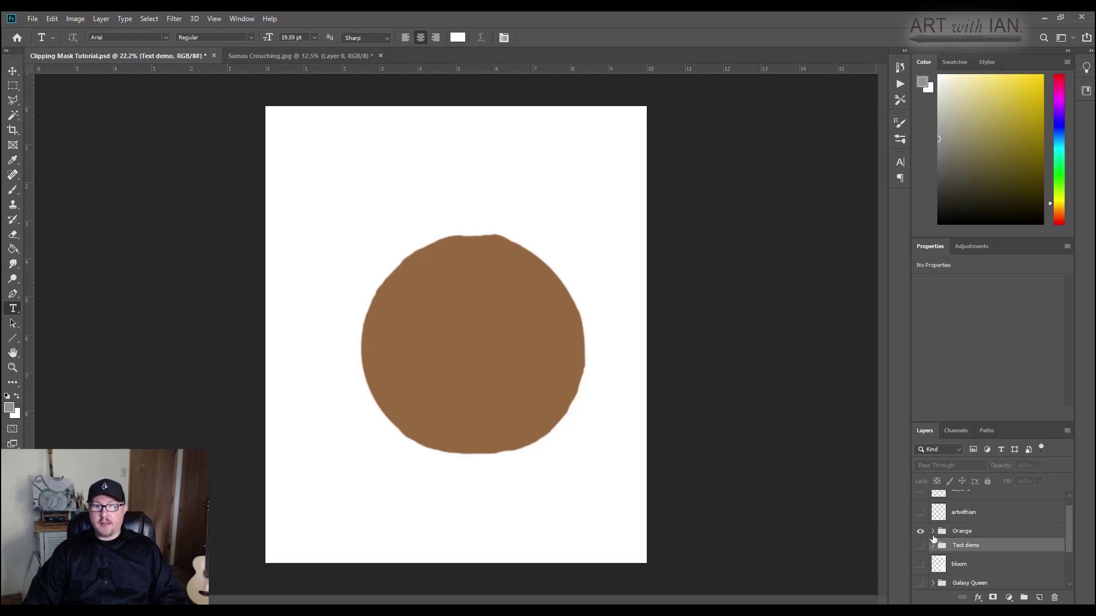
left_click(933, 531)
scroll(942, 536, "down", 2)
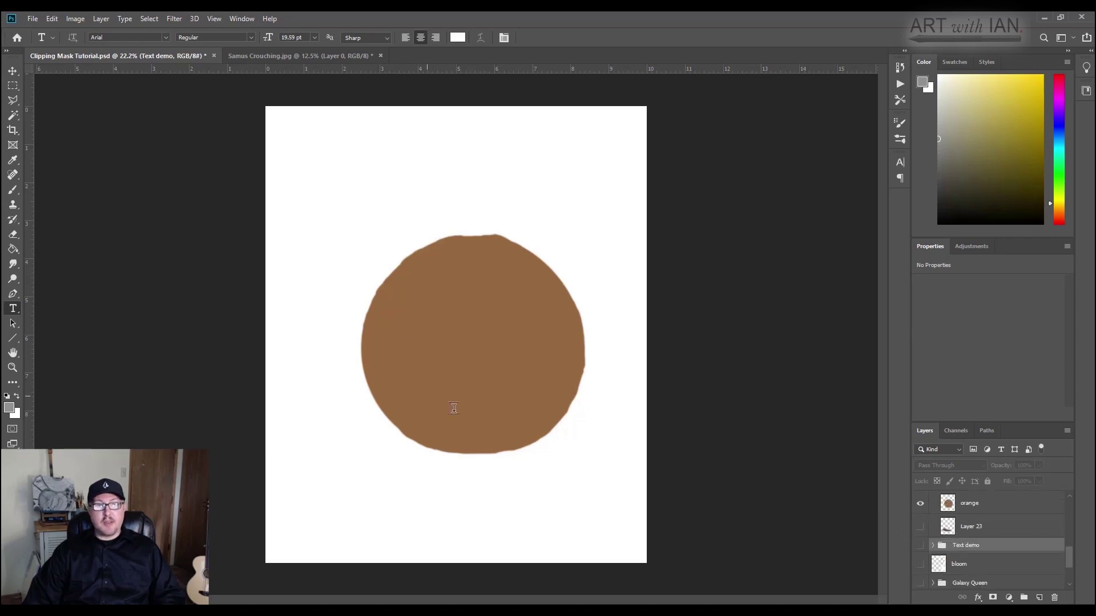
Step: Show Layer 23's soft shadow and hide white Layer 8 to reveal the photo background
left_click(920, 527)
scroll(934, 532, "down", 2)
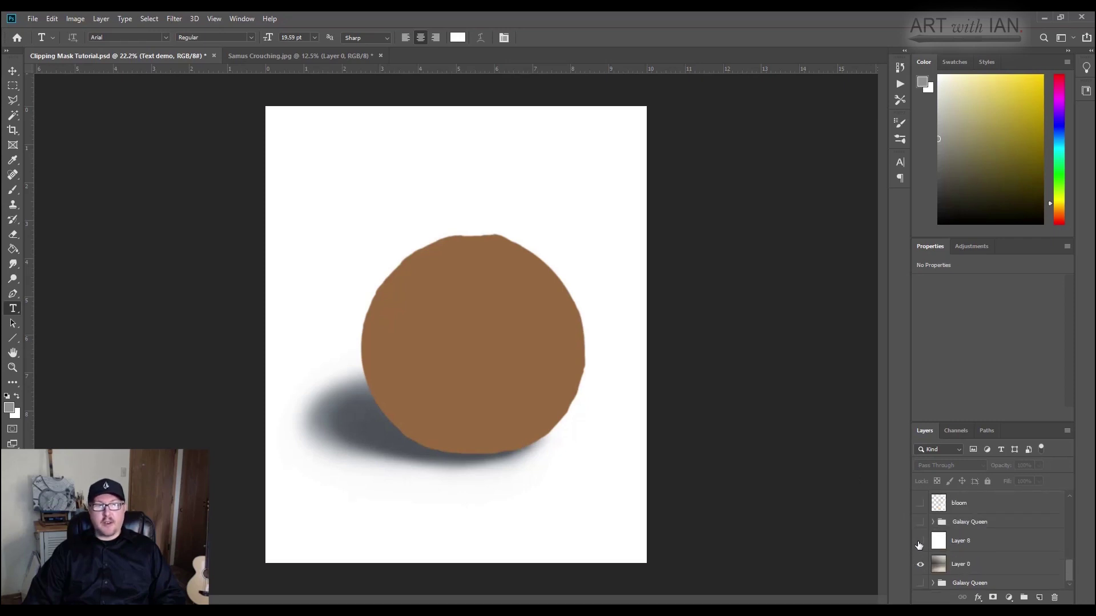
left_click(920, 542)
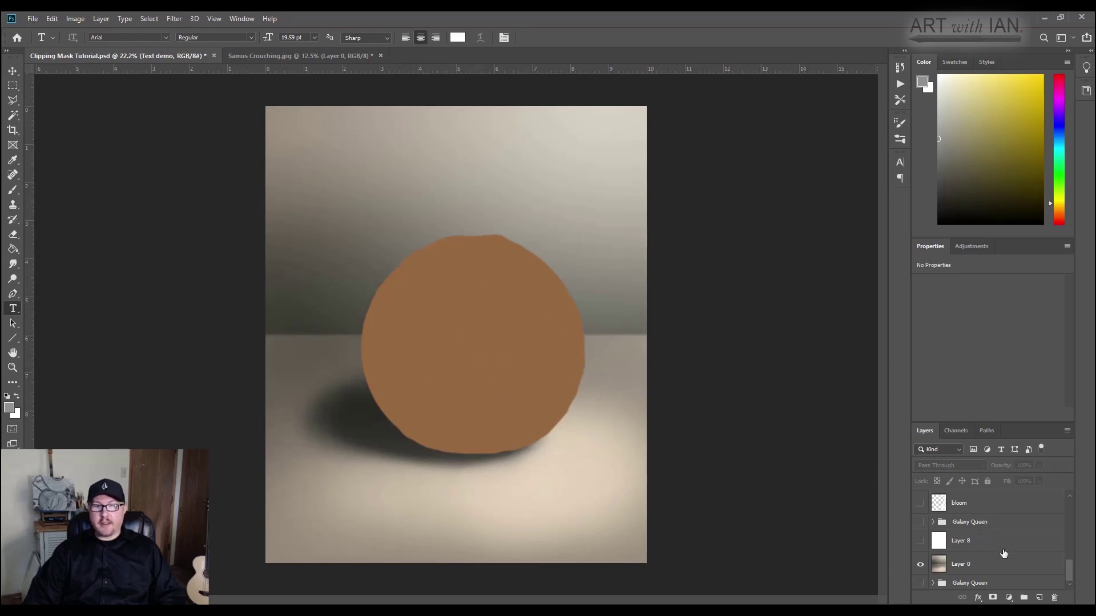
scroll(1005, 552, "up", 4)
scroll(993, 544, "up", 1)
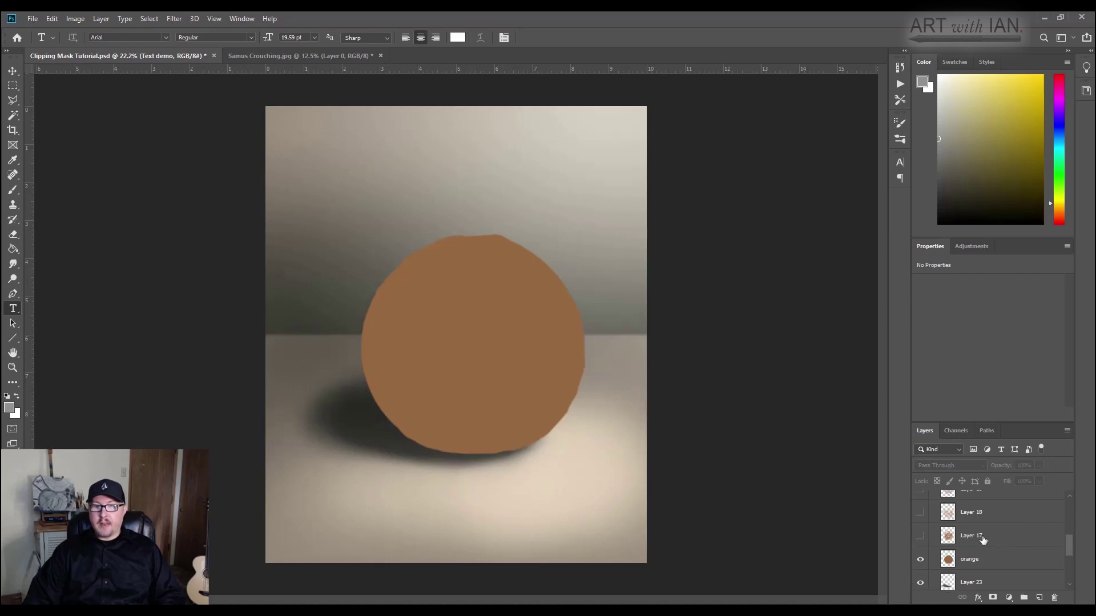
Step: Show Layer 17's orange paint texture and the red speckle spray layer
left_click(973, 538)
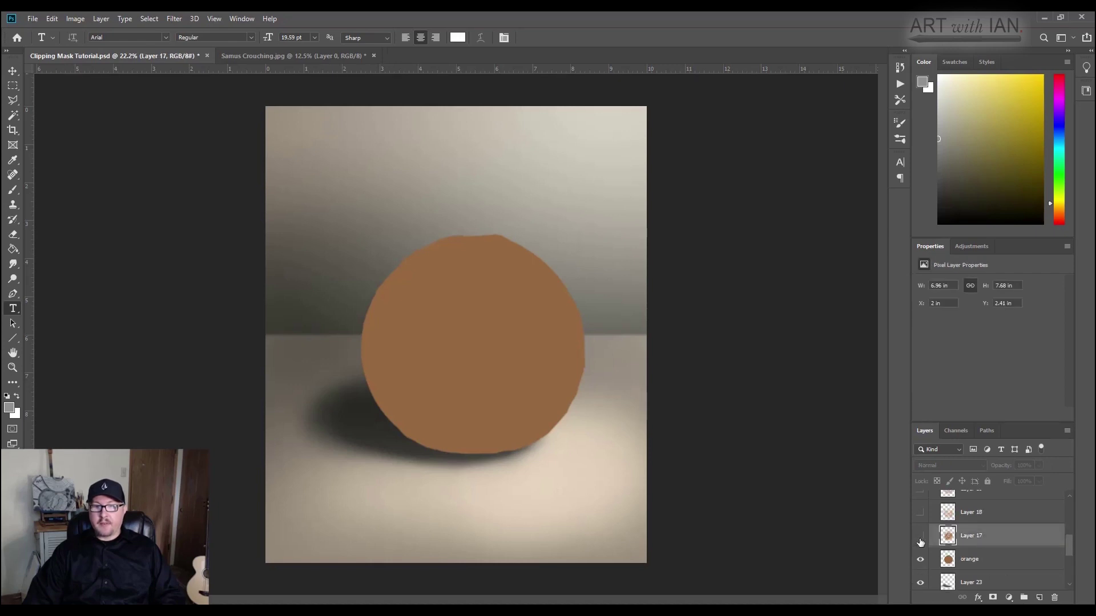
left_click(920, 537)
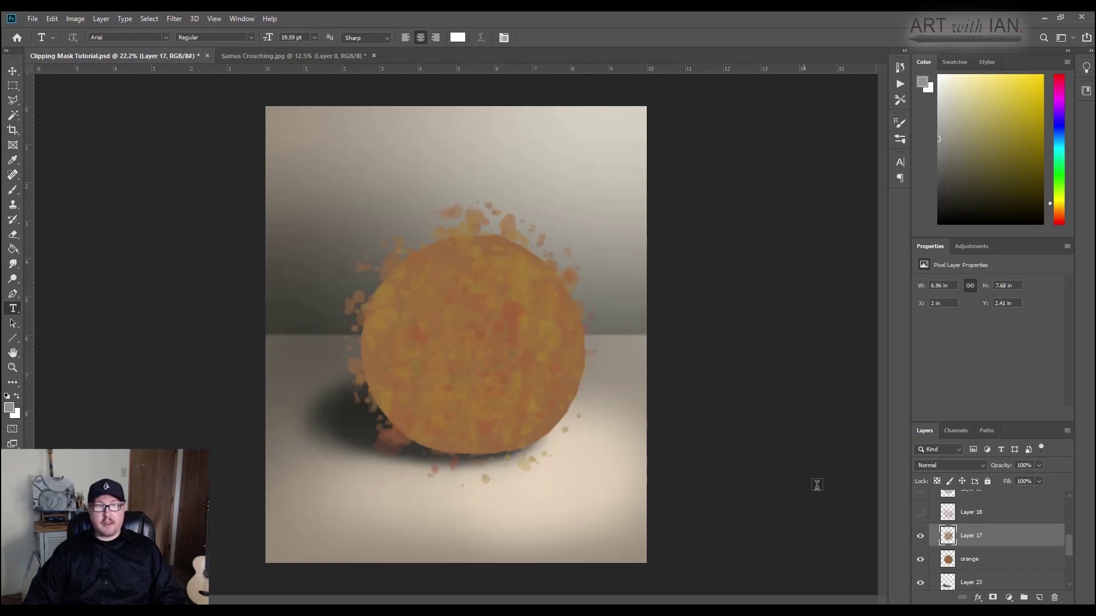
left_click(921, 513)
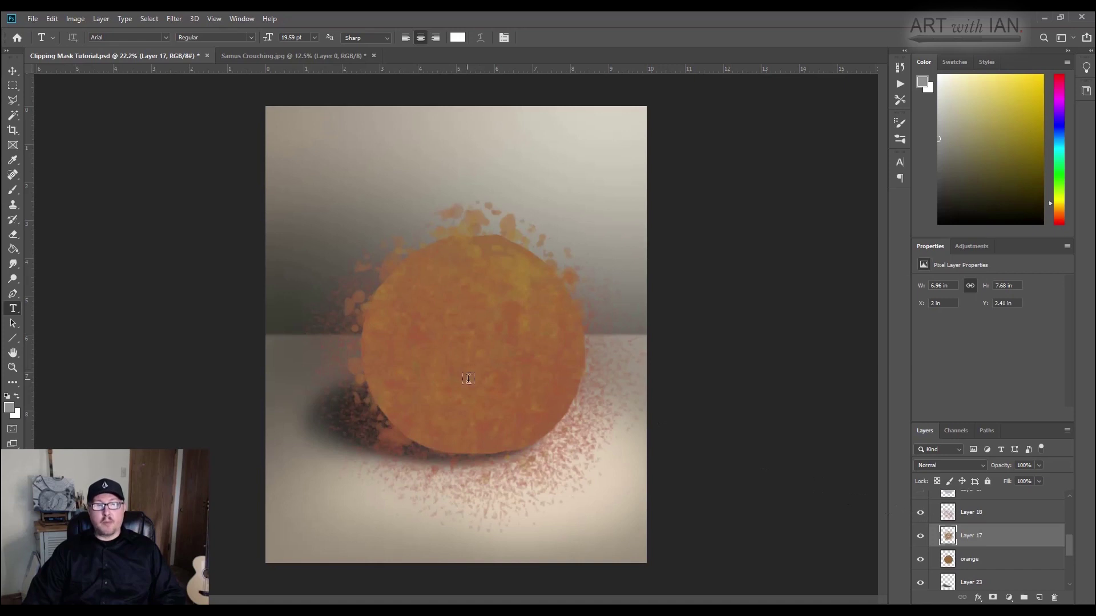
scroll(928, 531, "up", 1)
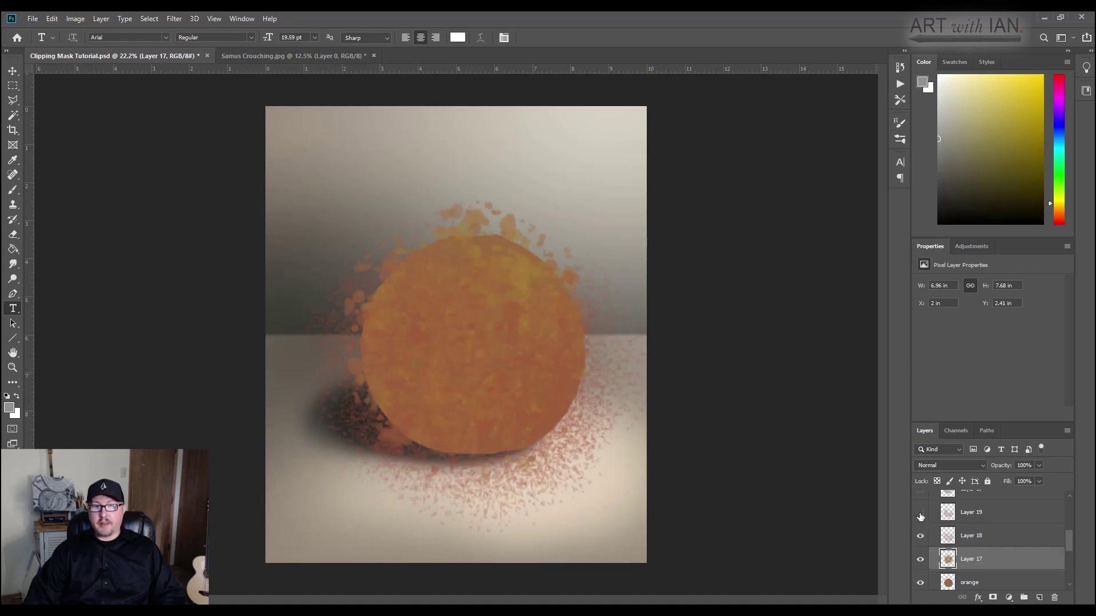
Step: Show shading and highlight Layers 19, 20, 21, hot spot and 27
left_click(920, 514)
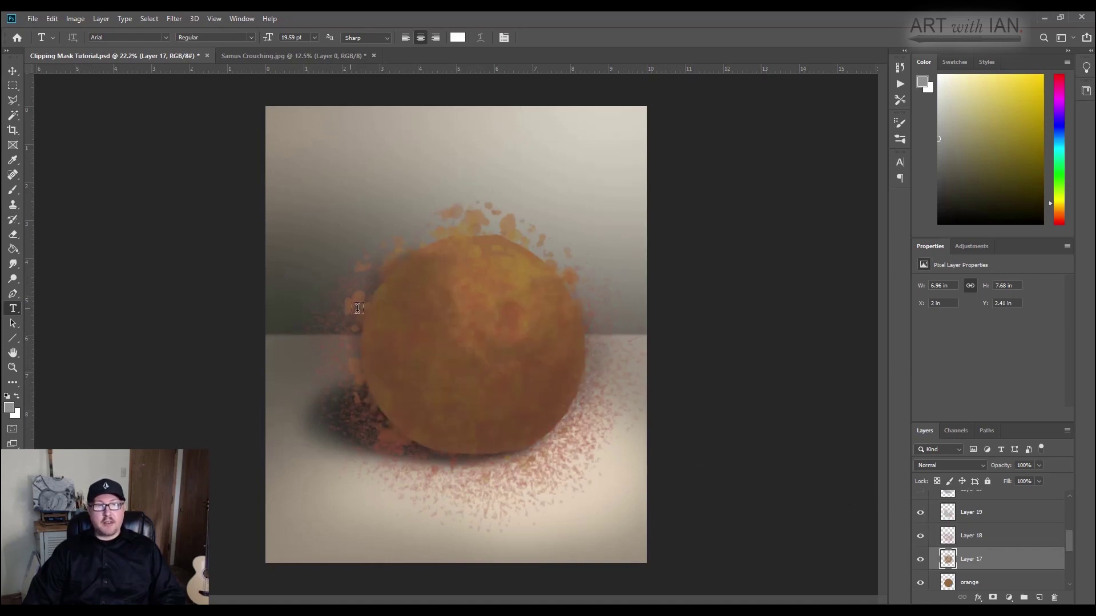
scroll(928, 507, "up", 1)
left_click(920, 516)
scroll(921, 519, "up", 1)
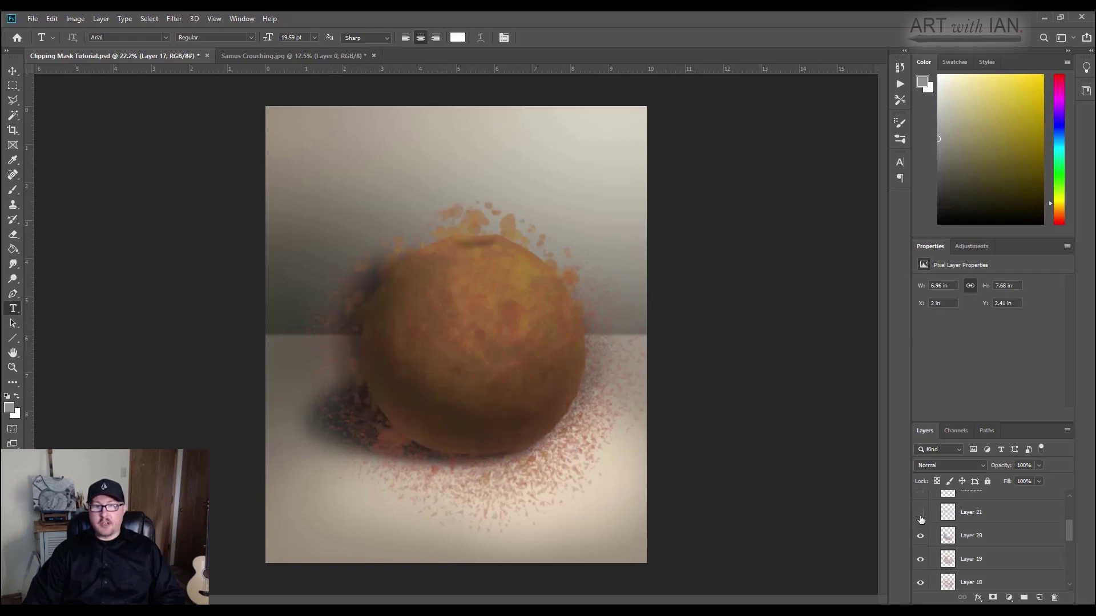
left_click(920, 514)
scroll(939, 538, "up", 1)
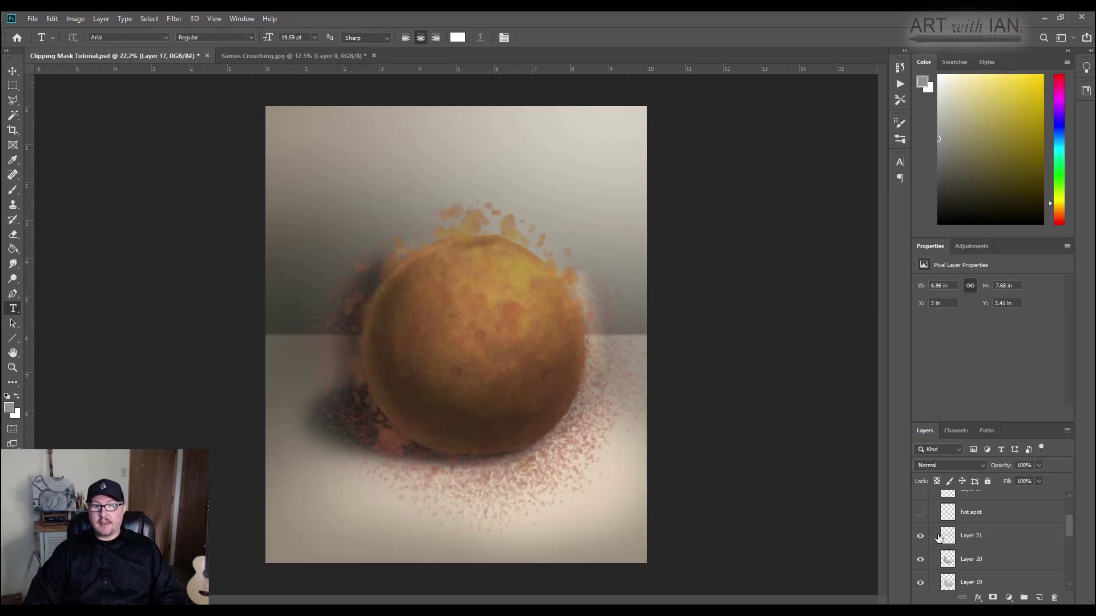
left_click(920, 513)
scroll(921, 519, "up", 1)
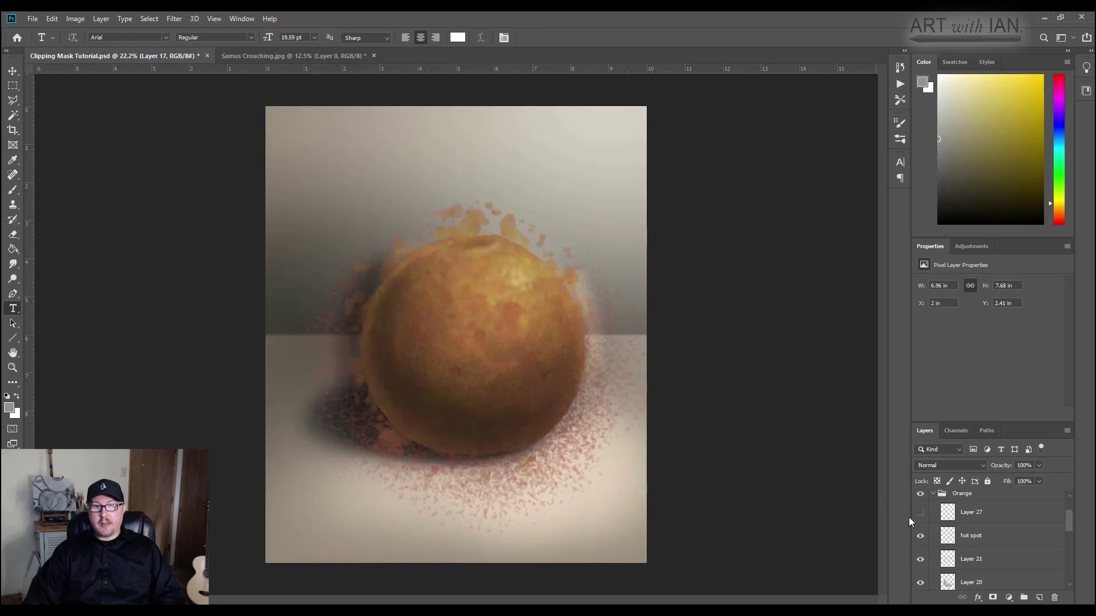
left_click(919, 512)
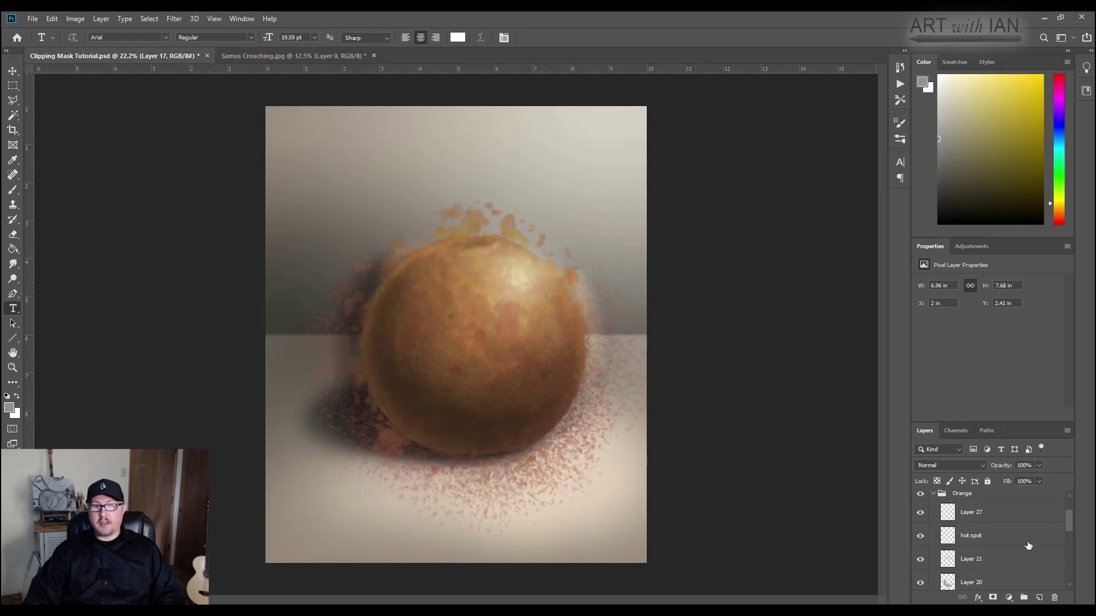
scroll(973, 523, "down", 4)
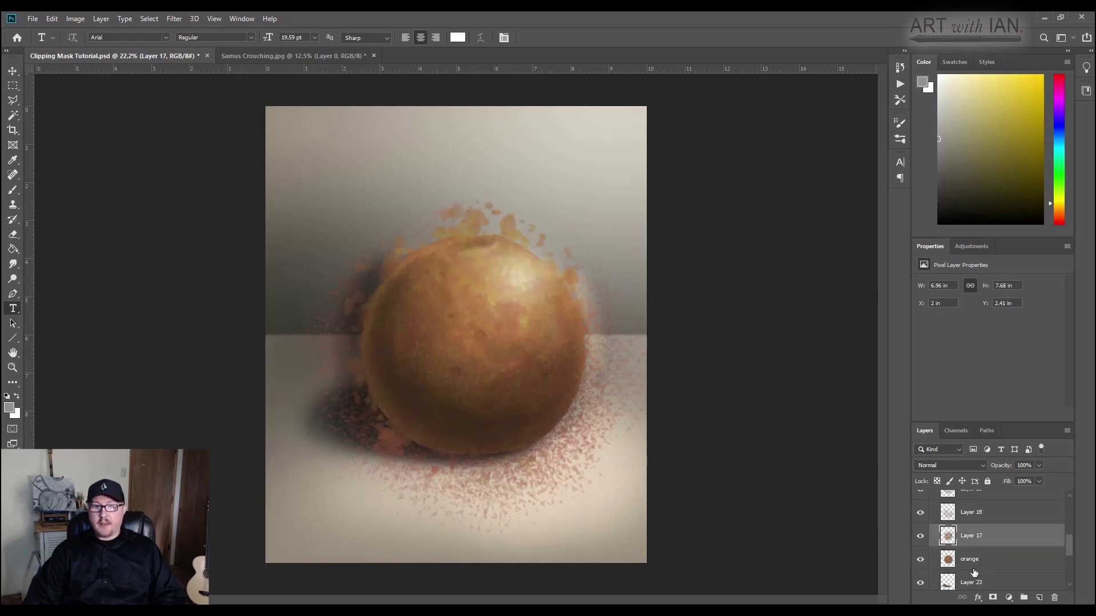
scroll(984, 553, "up", 1)
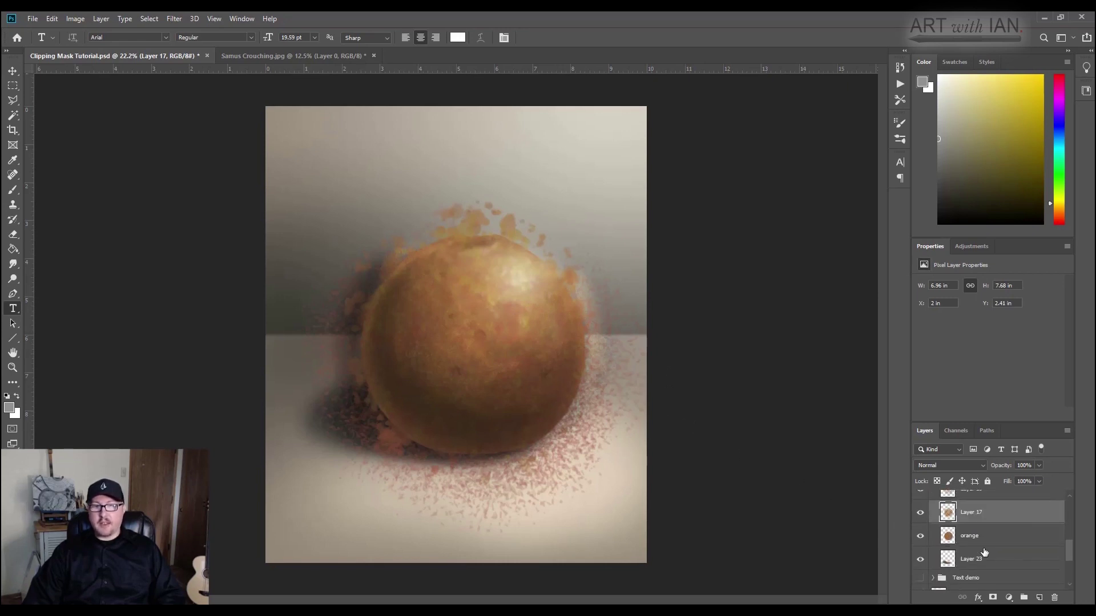
Step: Clip Layers 17, 18, 19 and 20 to the orange layer
left_click(985, 522, "alt")
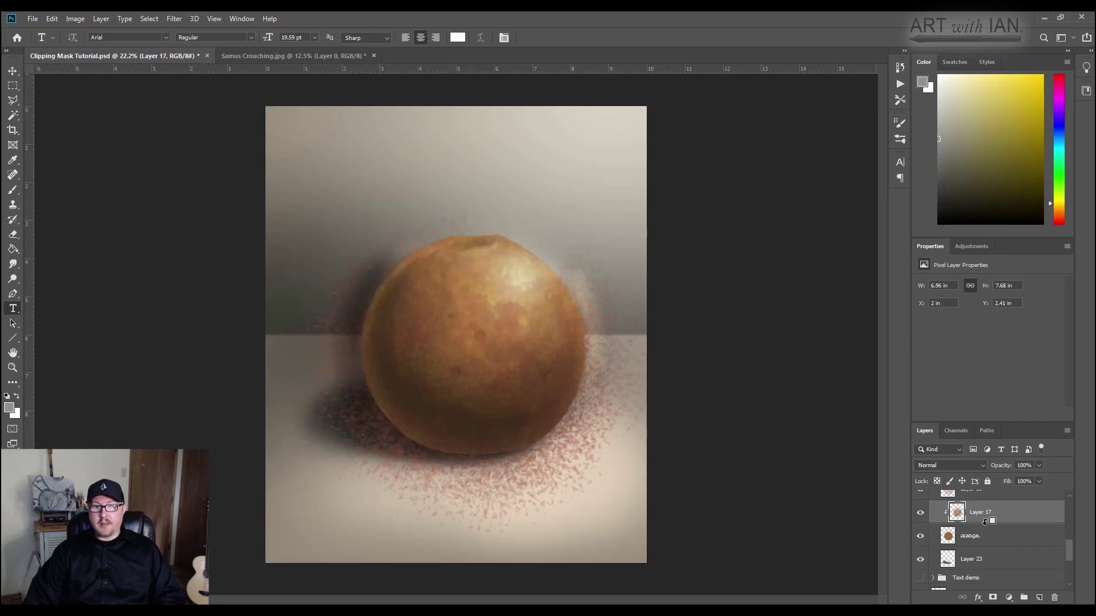
key("ctrl+shift+alt+n")
left_click(986, 522, "alt")
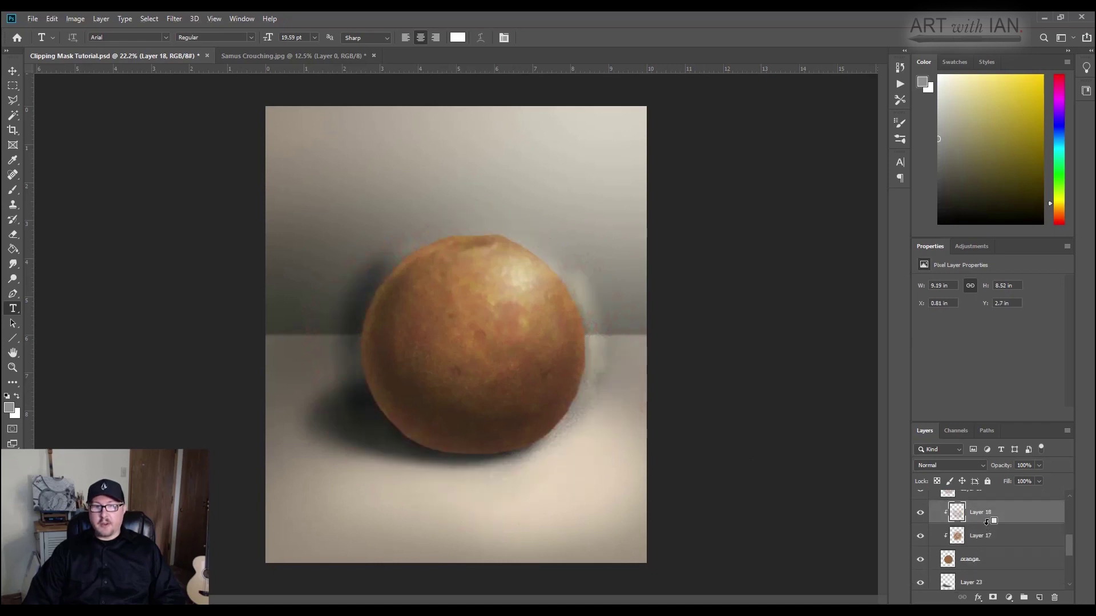
key("ctrl+shift+alt+n")
key("shift+alt+m")
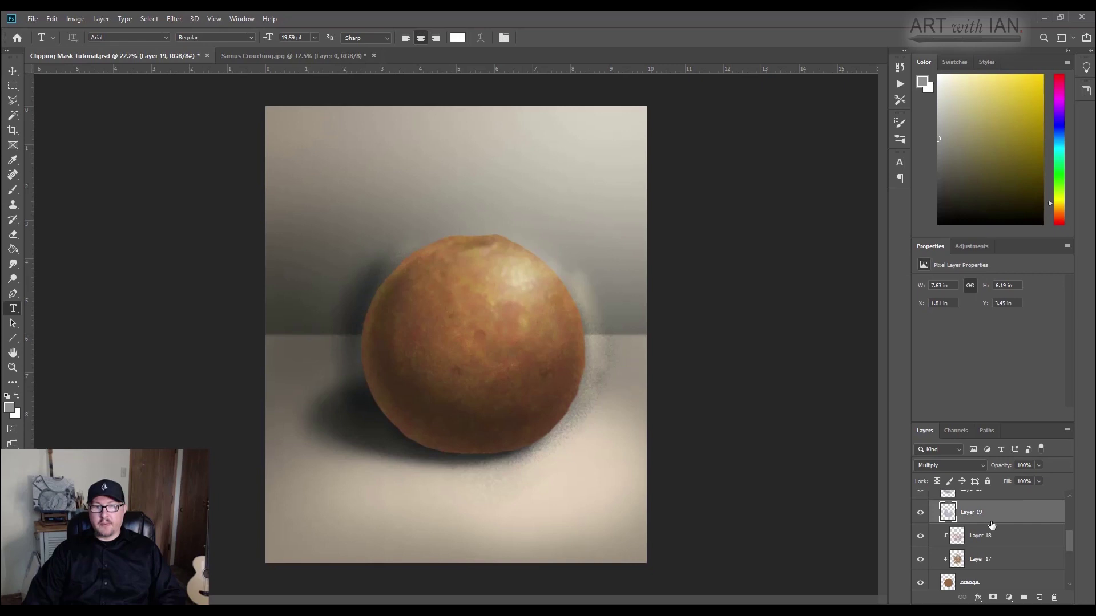
left_click(993, 520, "alt")
key("ctrl+shift+alt+n")
left_click(992, 520, "alt")
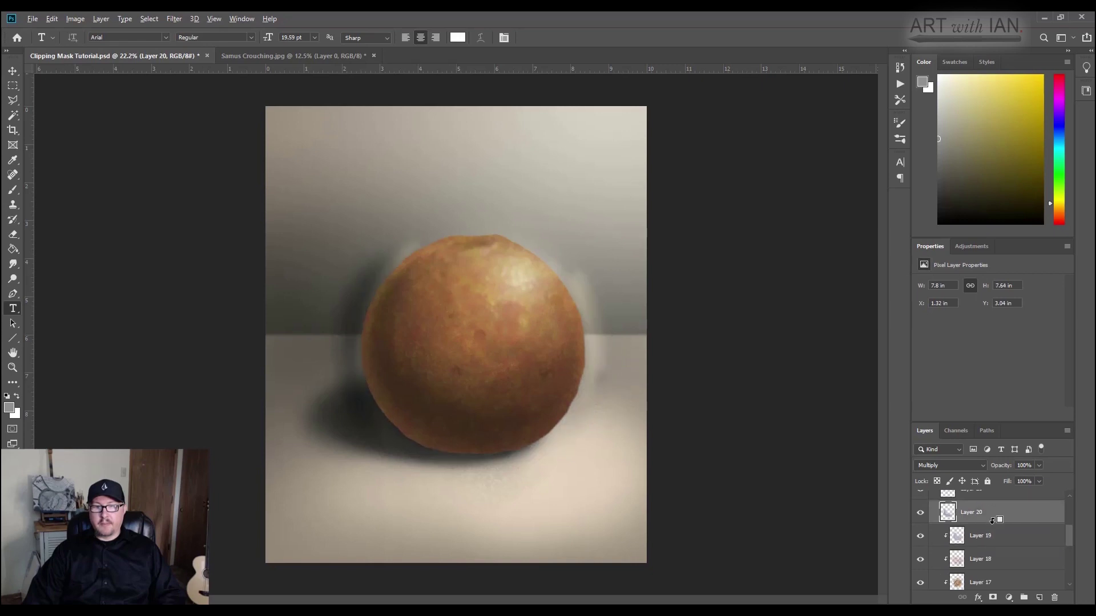
key("shift+alt+o")
key("ctrl+shift+alt+n")
Step: Clip Layer 21, hot spot and Layer 27 into the orange clipping stack
left_click(992, 540)
scroll(990, 530, "down", 1)
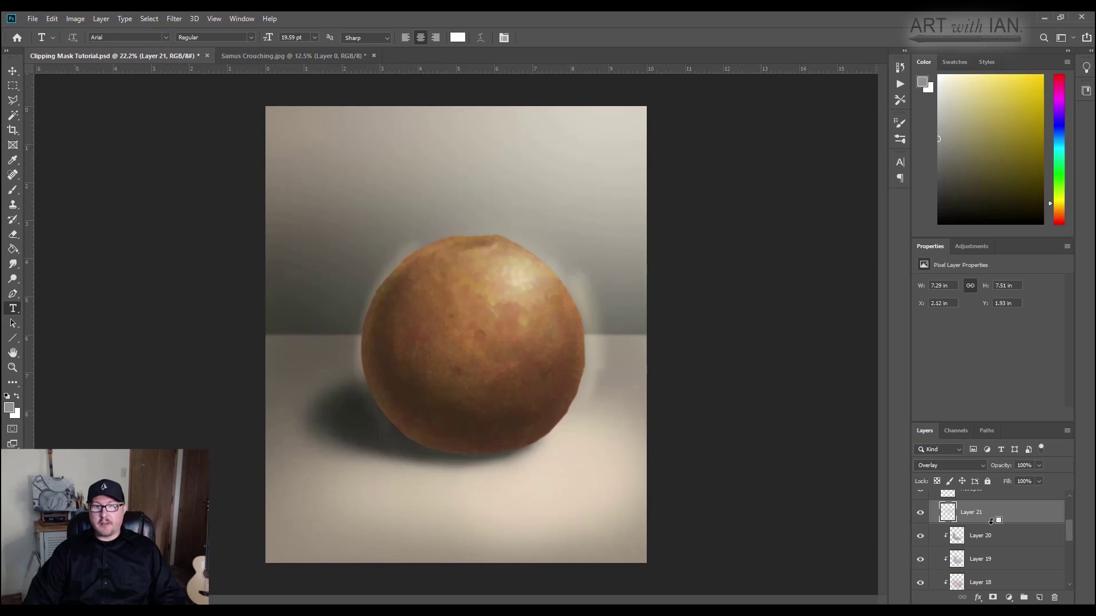
left_click(992, 520, "alt")
scroll(992, 528, "up", 2)
left_click(991, 539)
scroll(992, 537, "down", 1)
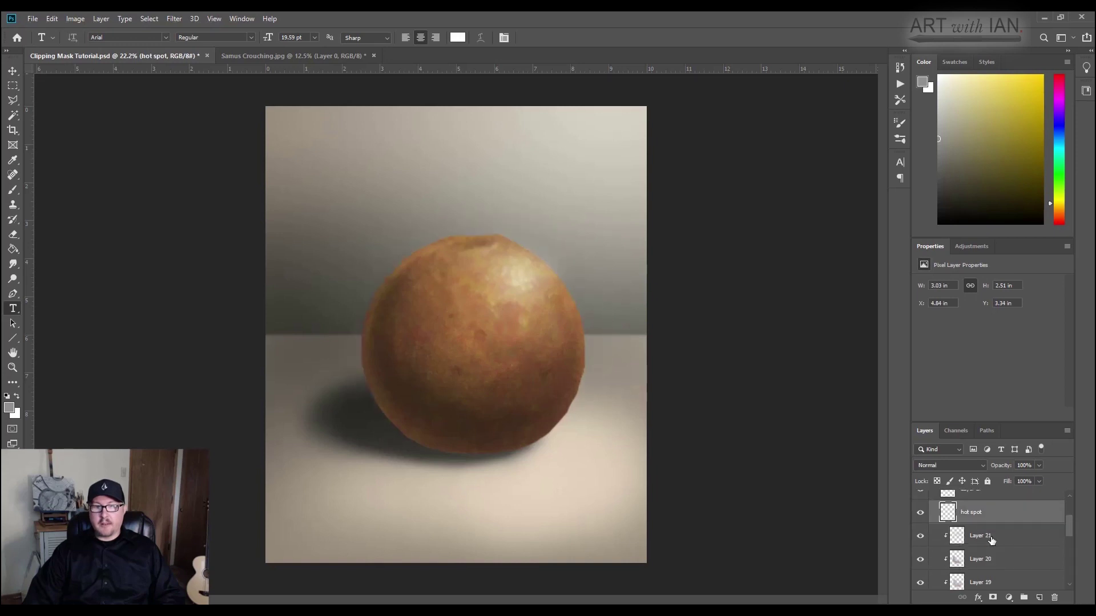
left_click(994, 521, "alt")
scroll(999, 531, "up", 1)
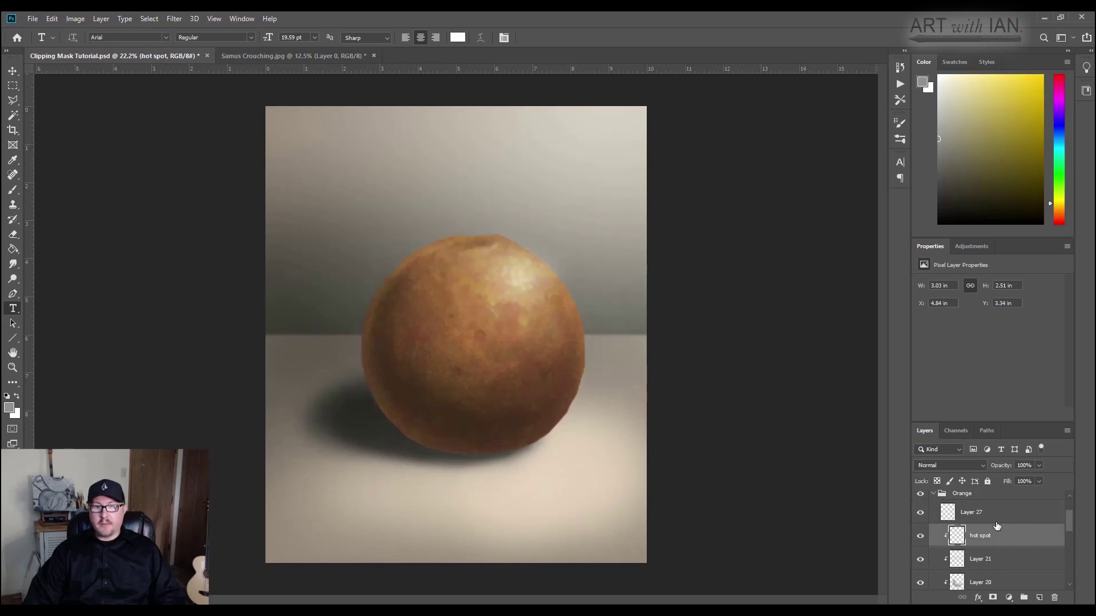
left_click(996, 520)
left_click(996, 524, "alt")
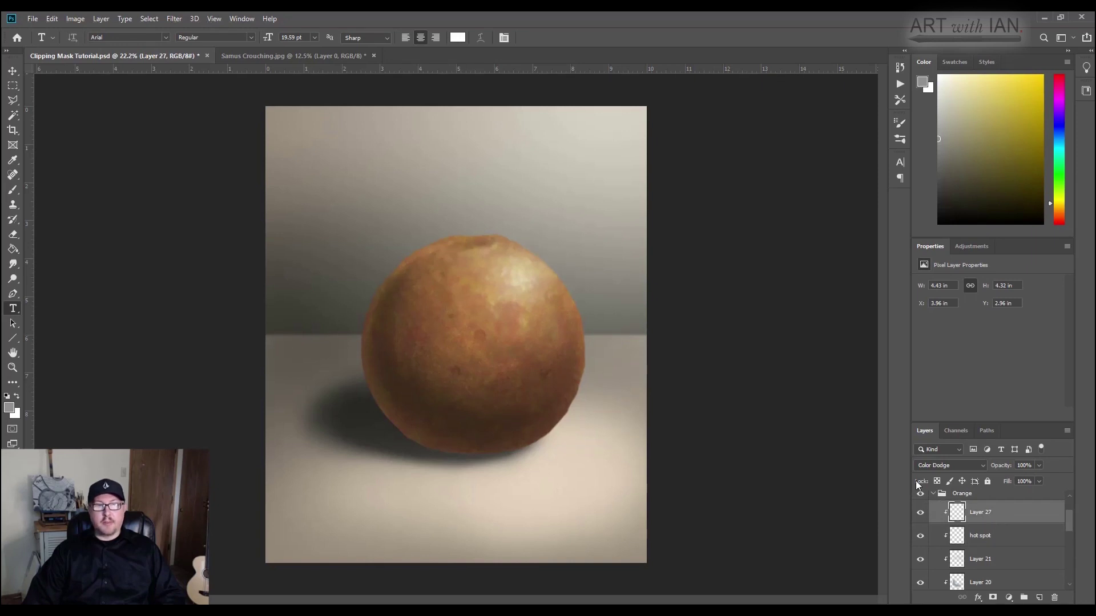
scroll(934, 521, "down", 4)
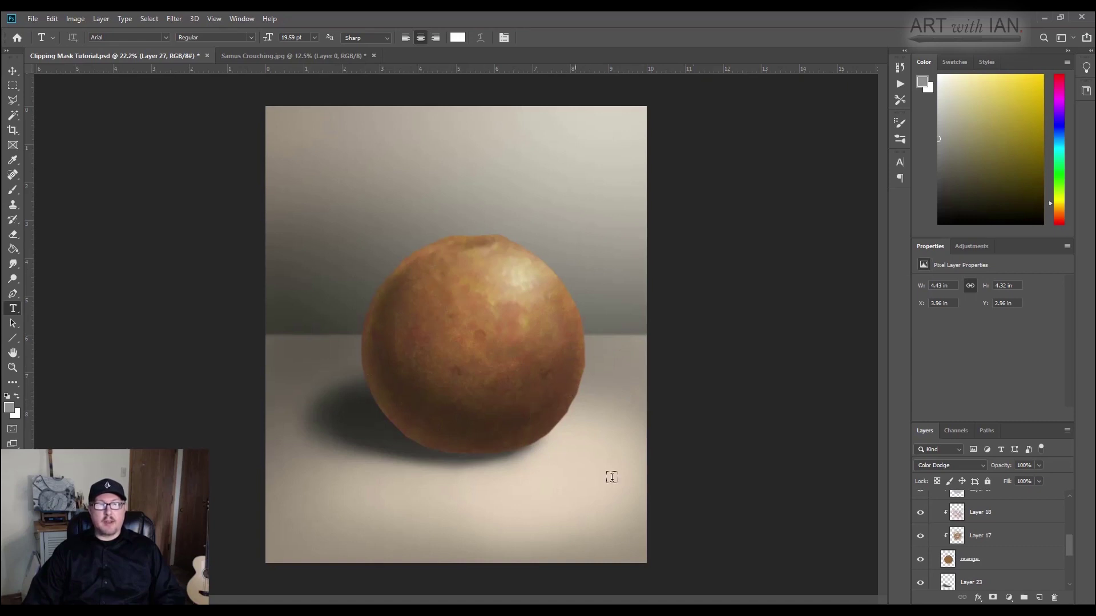
Step: Select the orange base layer and toggle its visibility off and on twice
scroll(972, 572, "down", 1)
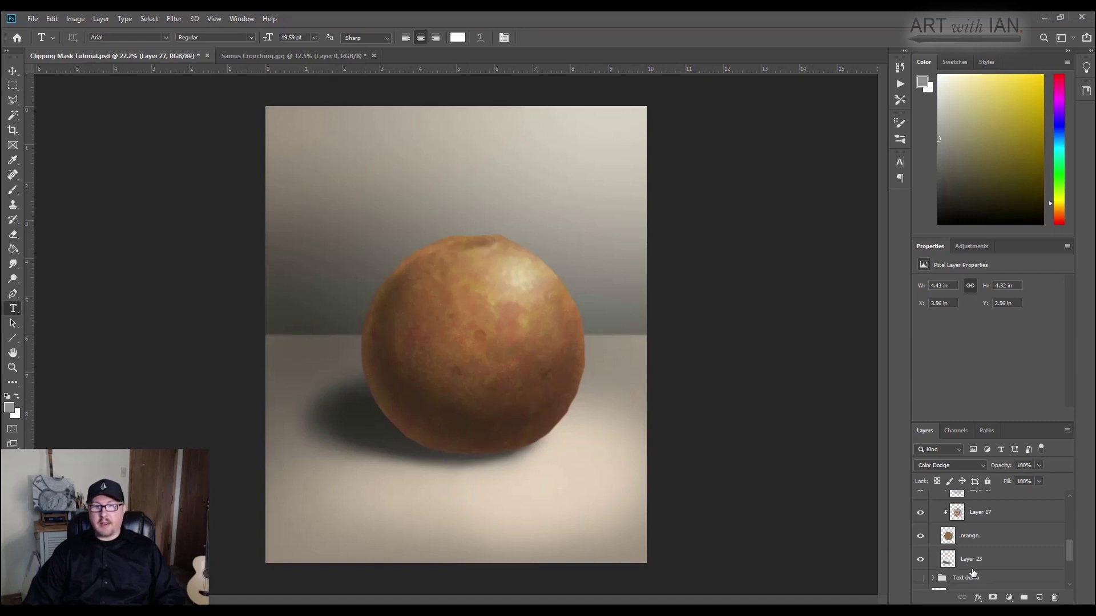
left_click(975, 541)
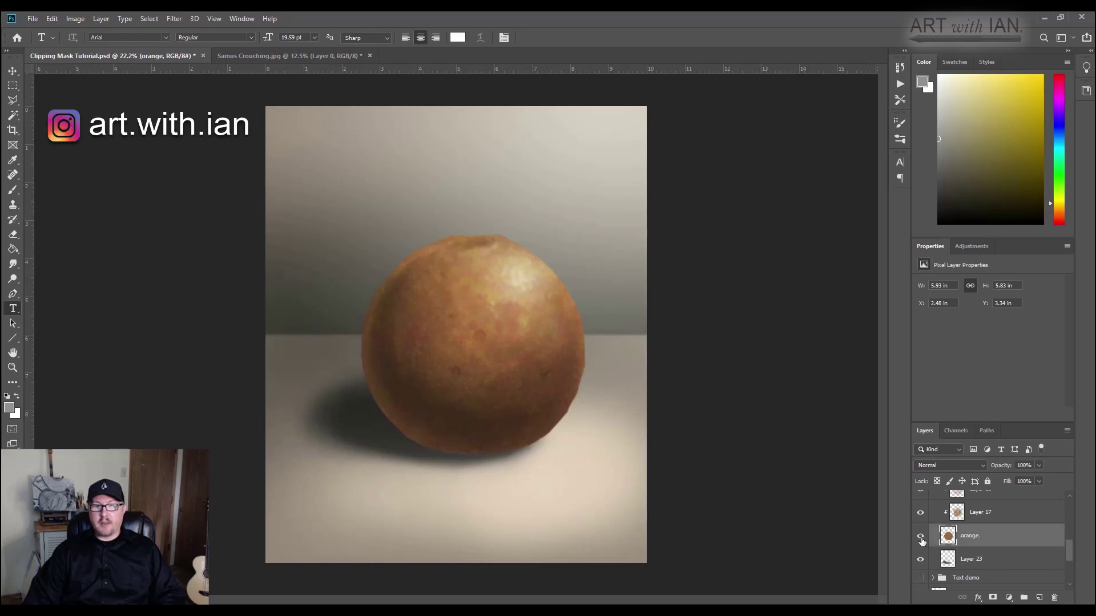
left_click(921, 537)
left_click(922, 537)
left_click(922, 537)
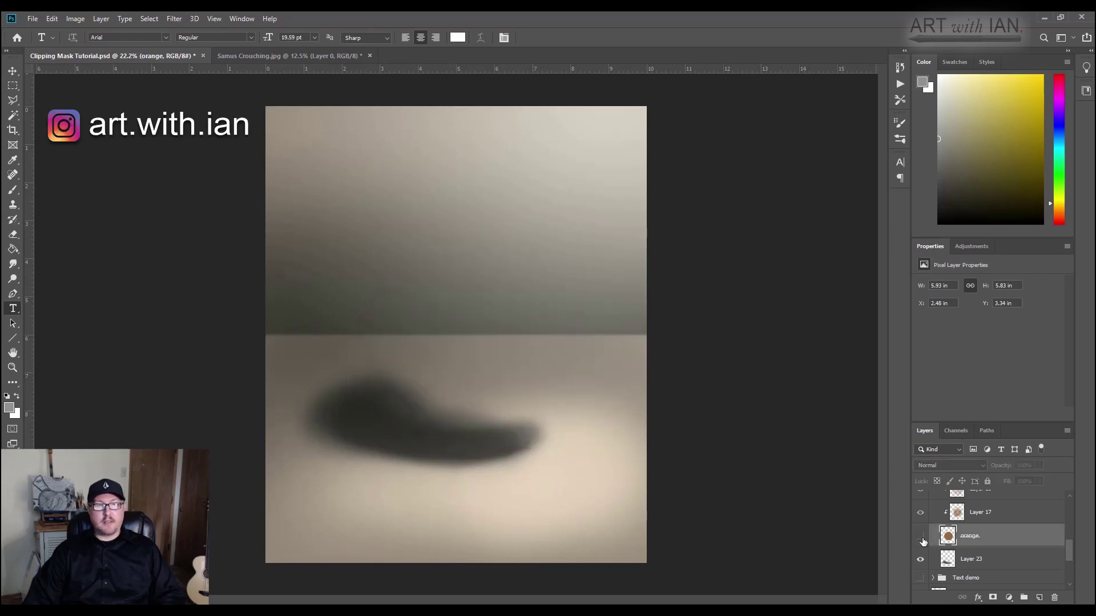
left_click(922, 537)
Step: Select the Orange group and collapse its contents
scroll(995, 541, "up", 1)
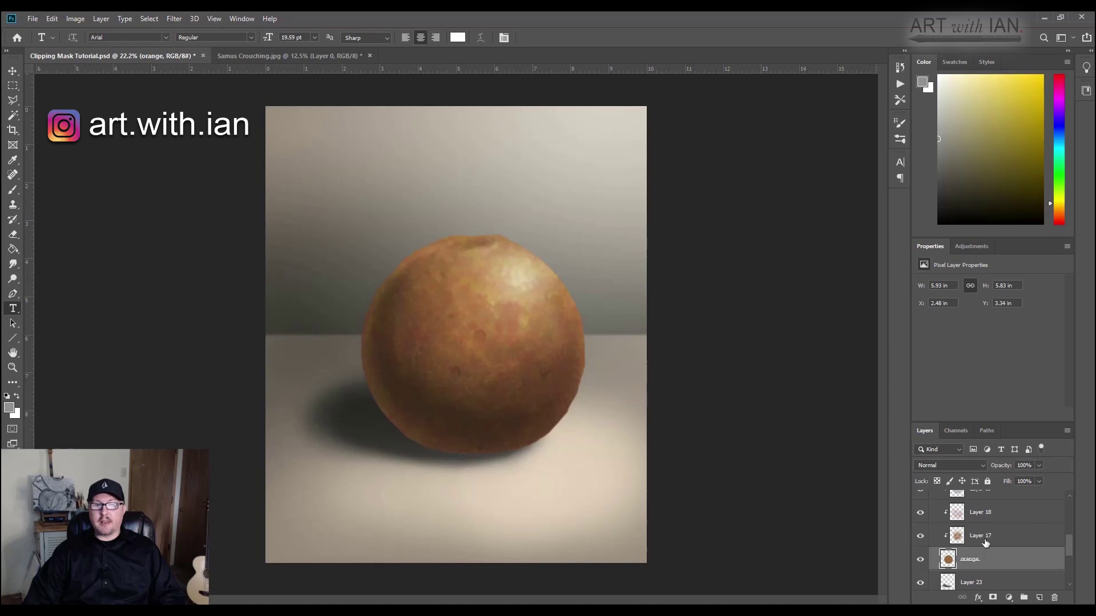
scroll(969, 567, "up", 5)
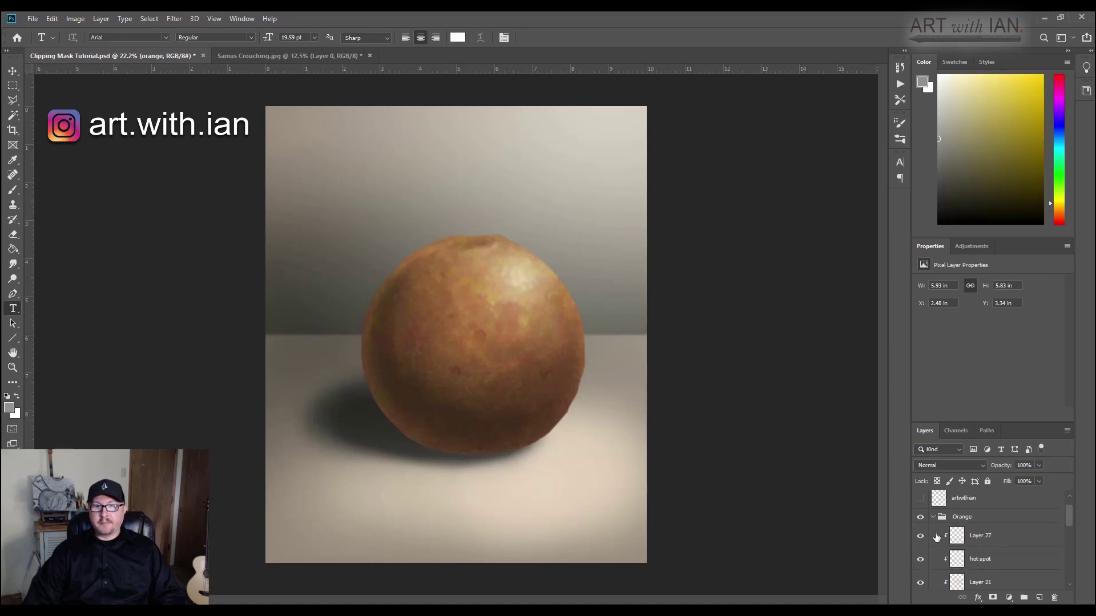
scroll(948, 548, "up", 1)
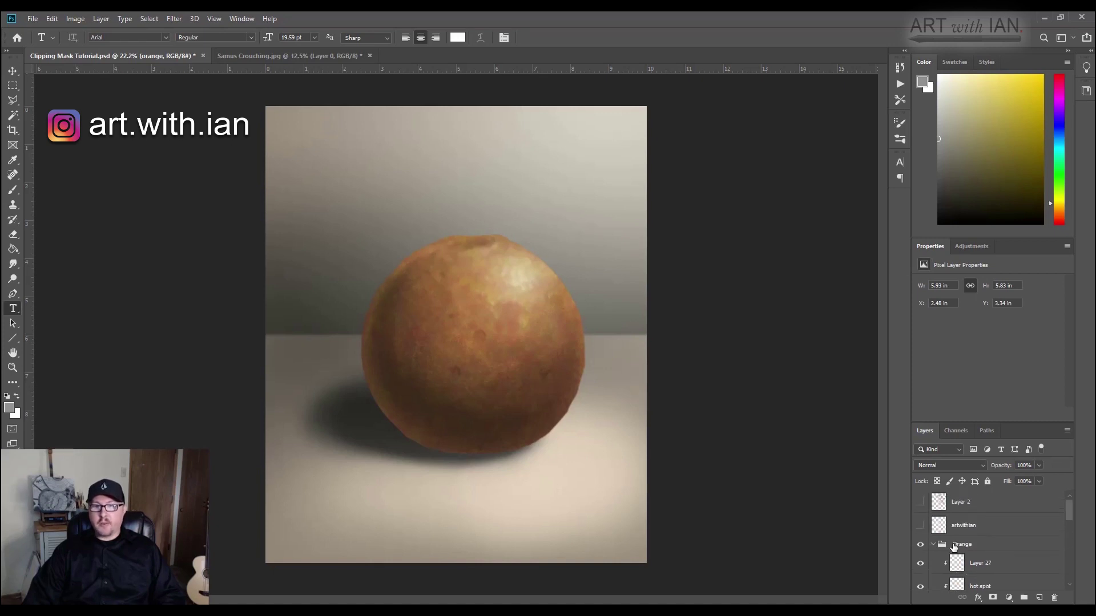
scroll(934, 549, "down", 1)
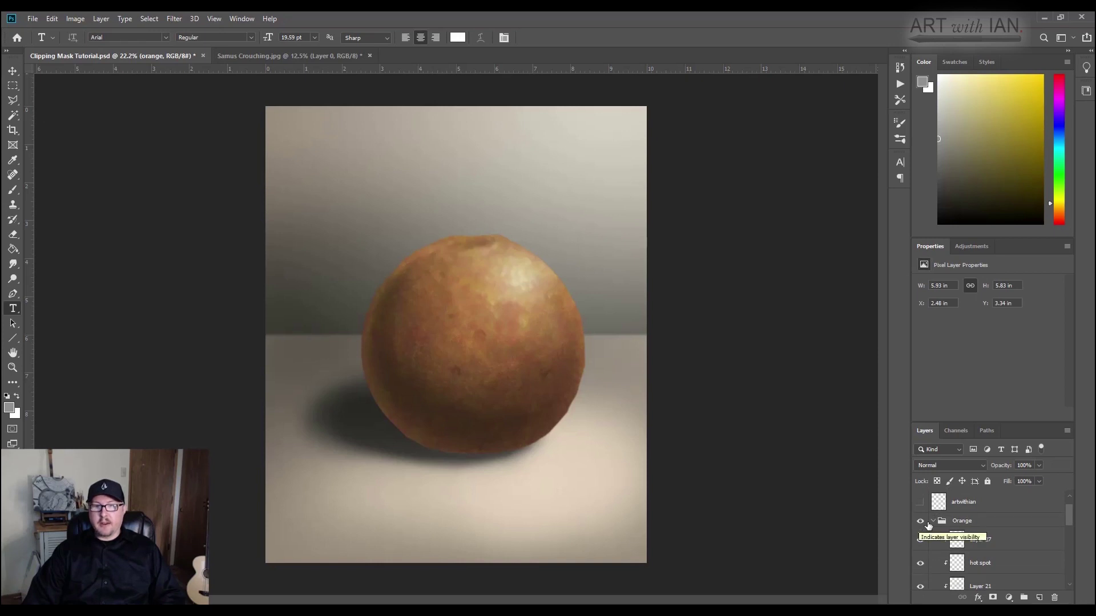
left_click(931, 525)
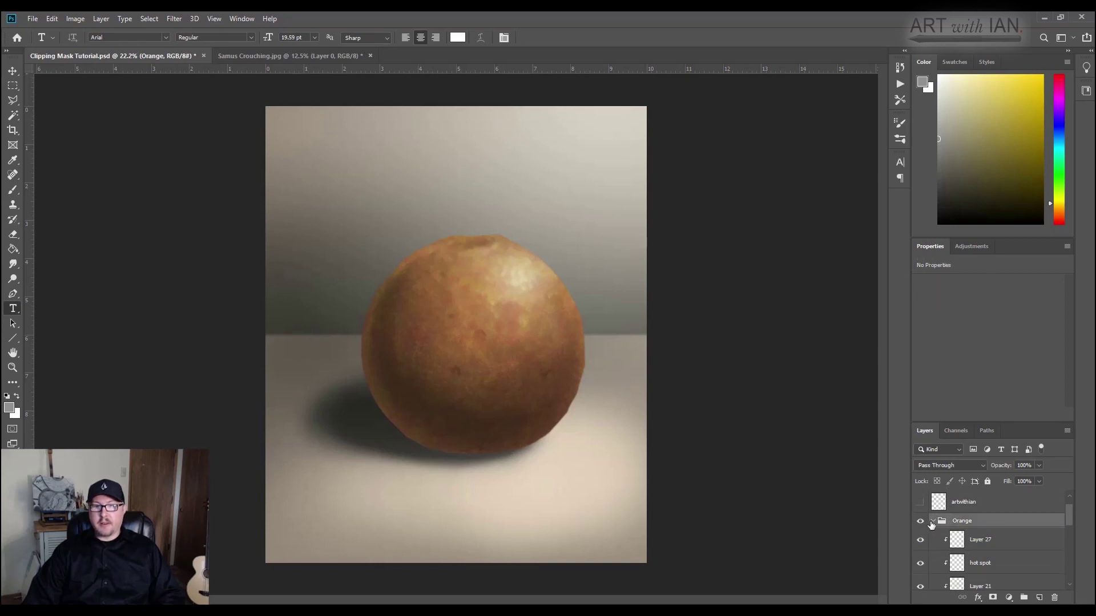
left_click(932, 521)
Step: Hide the Orange group and show Layer 8's white fill
left_click(920, 521)
scroll(921, 525, "down", 2)
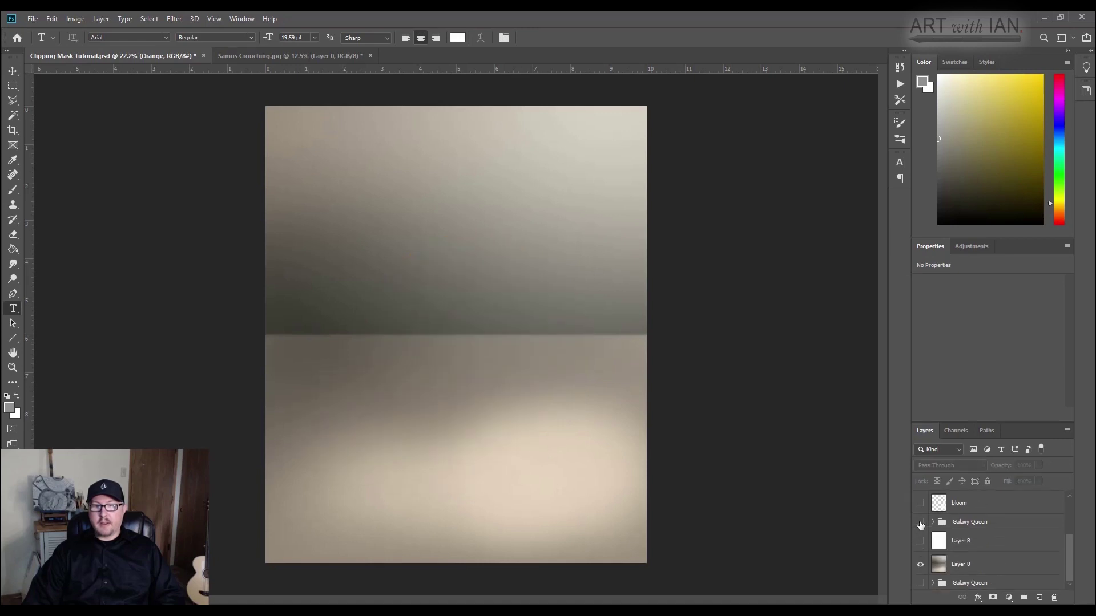
left_click(919, 541)
scroll(979, 529, "up", 3)
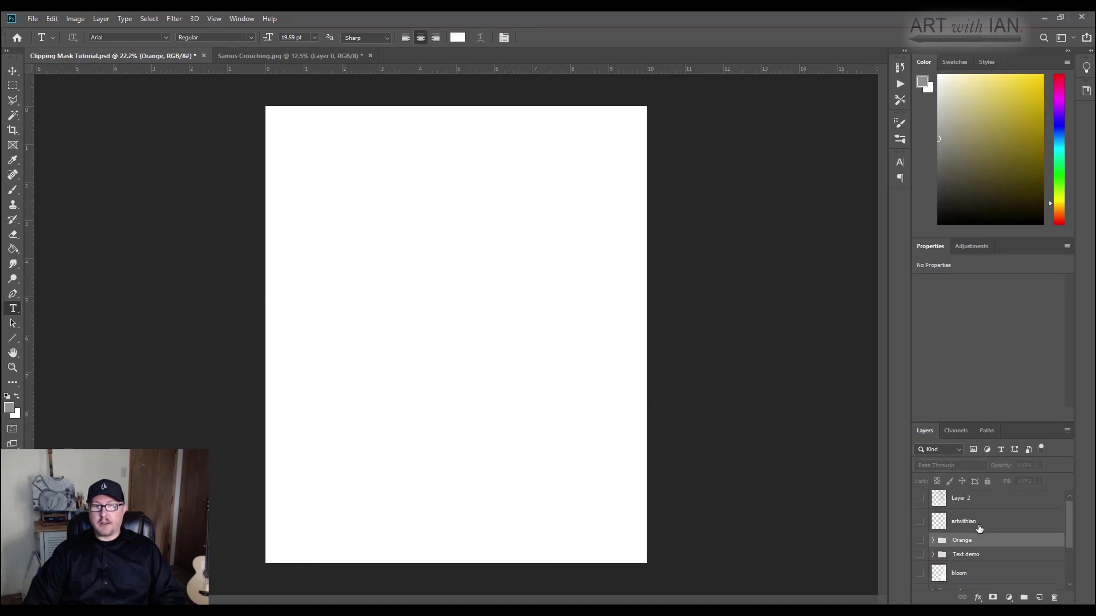
Step: Add a new layer, brush a black ink splatter on it, then switch to Samus Crouching.jpg
left_click(1039, 598)
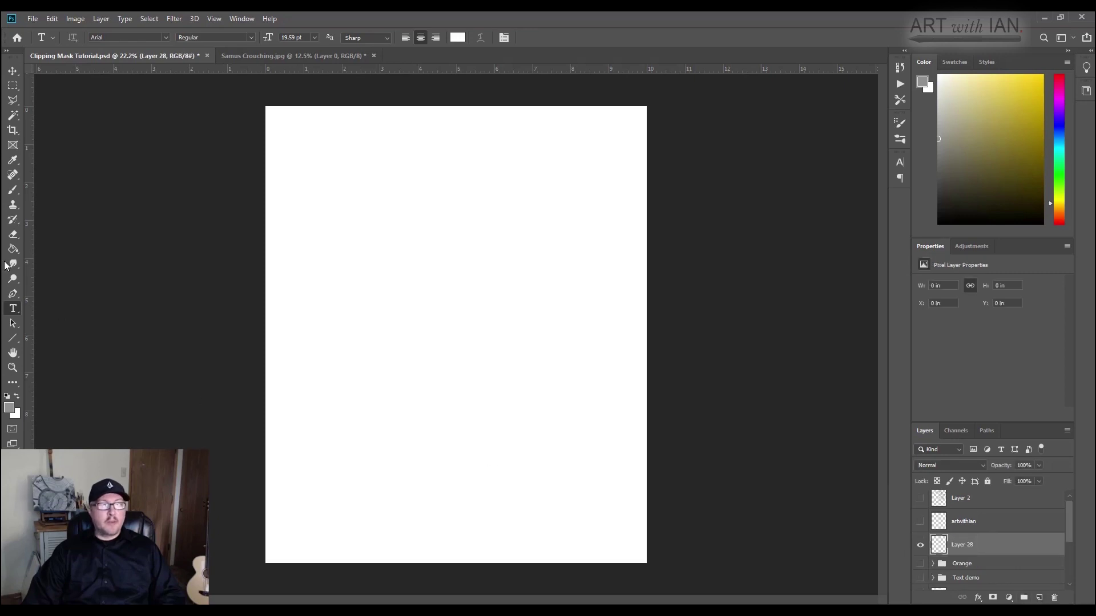
left_click(11, 191)
left_click(9, 408)
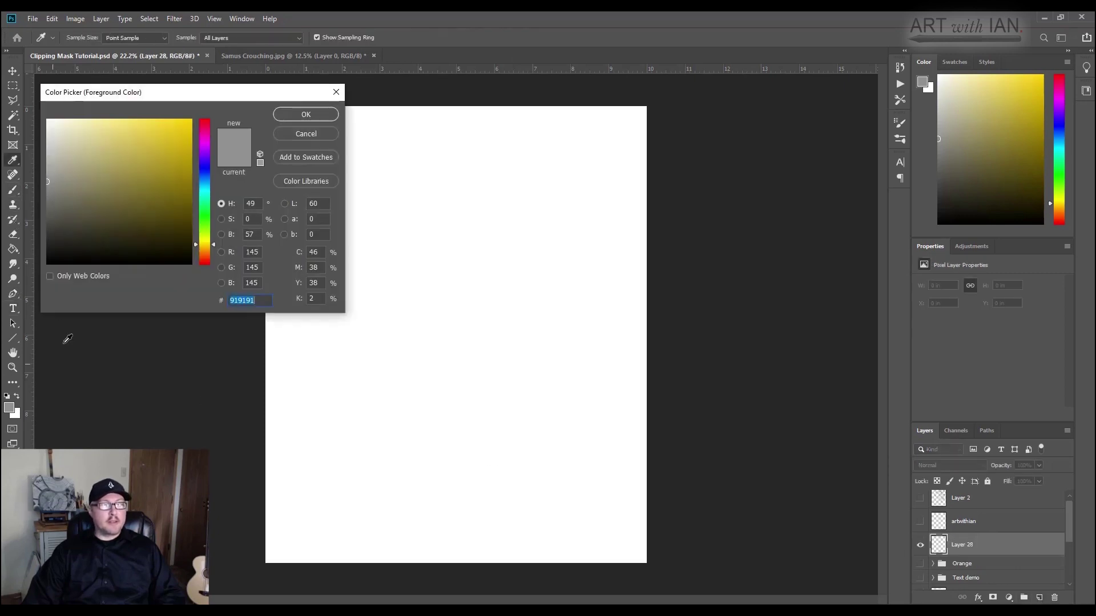
left_click(335, 115)
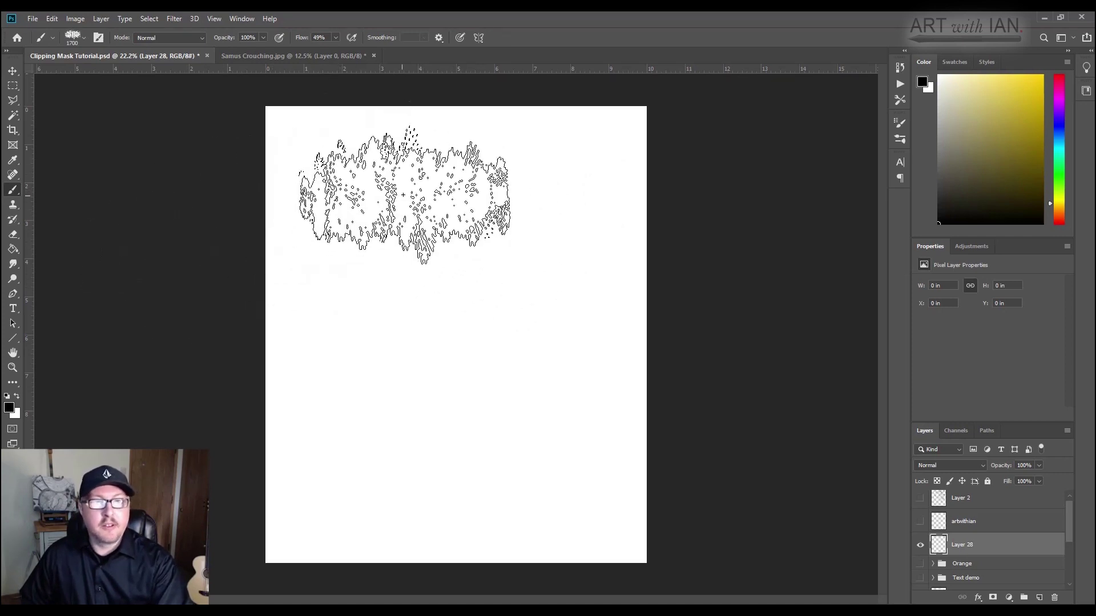
mouse_move(394, 179)
left_mouse_down()
mouse_move(496, 403)
mouse_move(392, 171)
mouse_move(470, 453)
mouse_move(445, 308)
mouse_move(388, 167)
mouse_move(423, 171)
mouse_move(497, 417)
mouse_move(377, 245)
mouse_move(472, 453)
mouse_move(393, 325)
mouse_move(456, 474)
mouse_move(465, 412)
mouse_move(533, 337)
mouse_move(465, 281)
mouse_move(624, 435)
mouse_move(299, 281)
mouse_move(501, 516)
mouse_move(492, 447)
mouse_move(506, 479)
mouse_move(562, 365)
mouse_move(522, 391)
mouse_move(493, 171)
mouse_move(399, 257)
mouse_move(521, 514)
mouse_move(474, 264)
left_mouse_up()
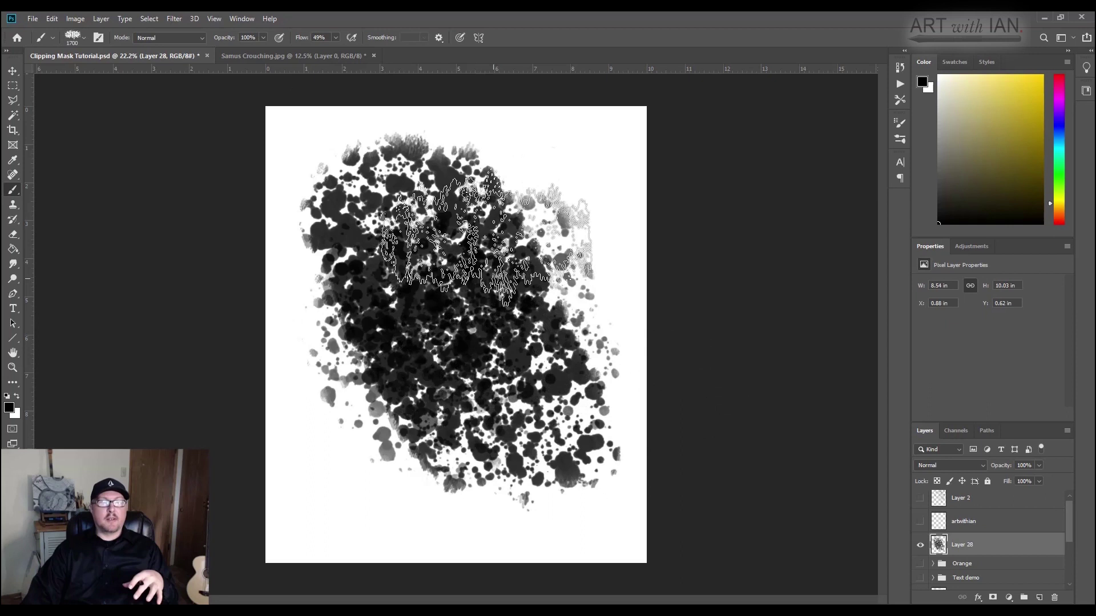
left_click(263, 55)
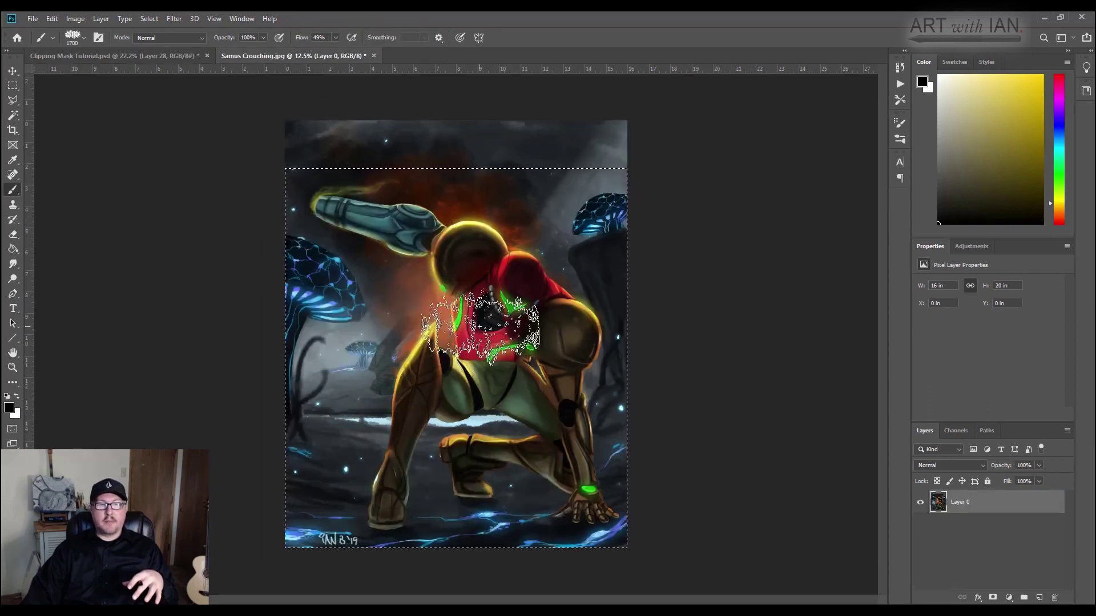
Step: Copy the Samus painting and paste it into the Clipping Mask Tutorial as a new layer
left_click(52, 19)
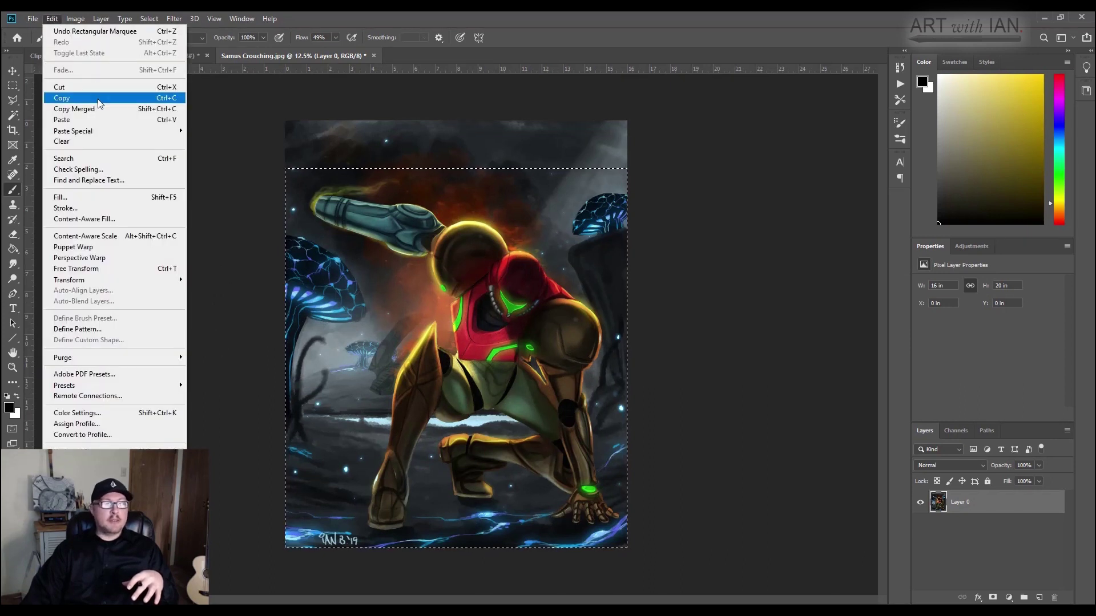
left_click(63, 98)
left_click(97, 57)
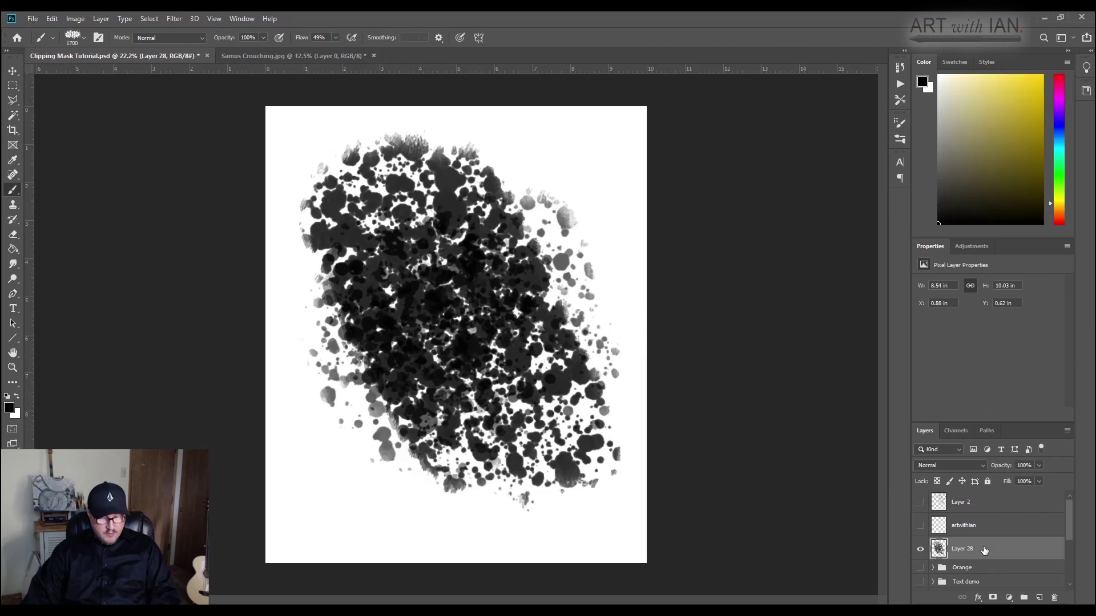
key("ctrl+v")
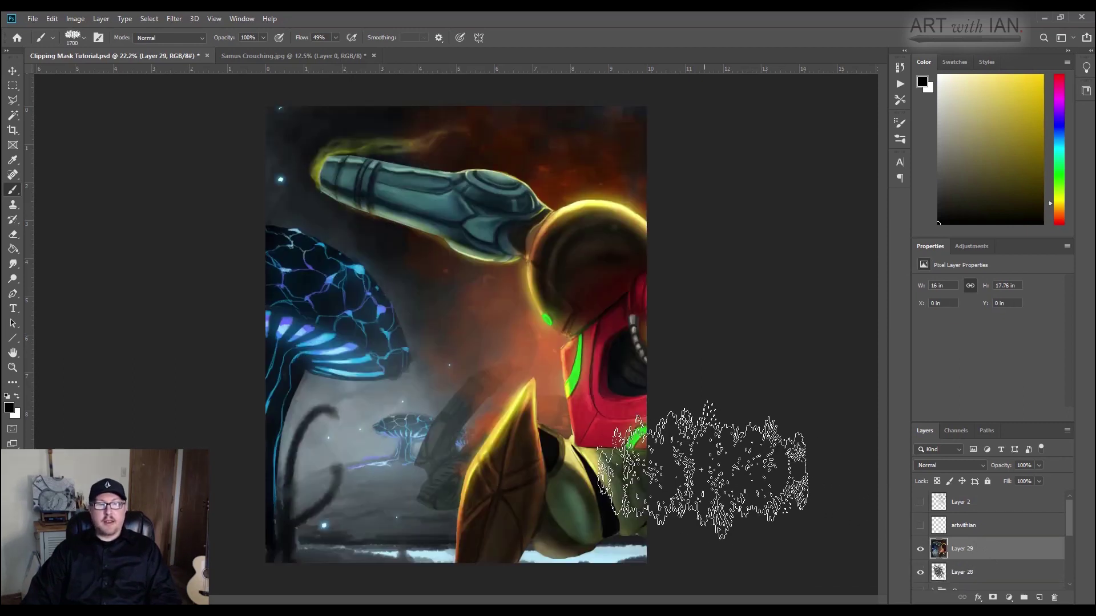
Step: Scale the pasted painting to about 58% and move it up onto the page
key("ctrl+t")
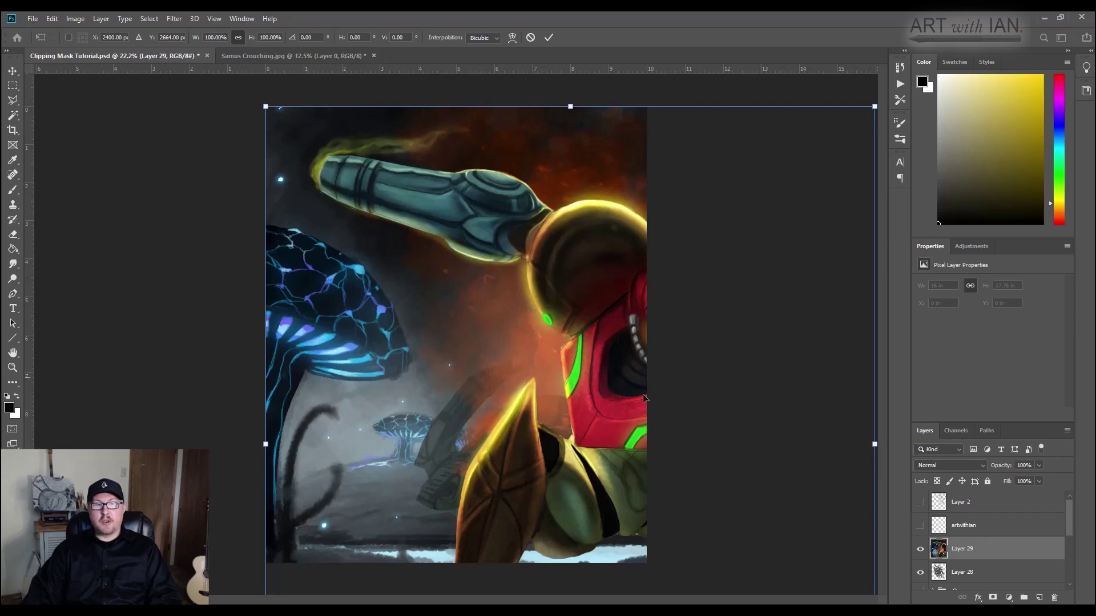
left_click_drag(875, 444, 616, 444)
left_click_drag(529, 451, 624, 335)
key("Return")
key("b")
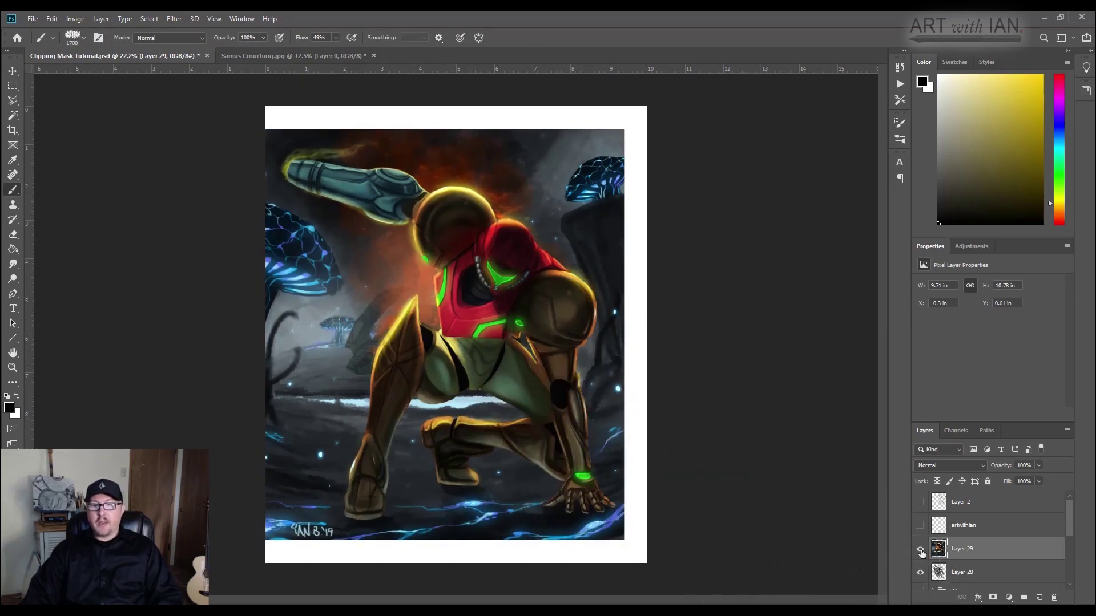
left_click(974, 557, "alt")
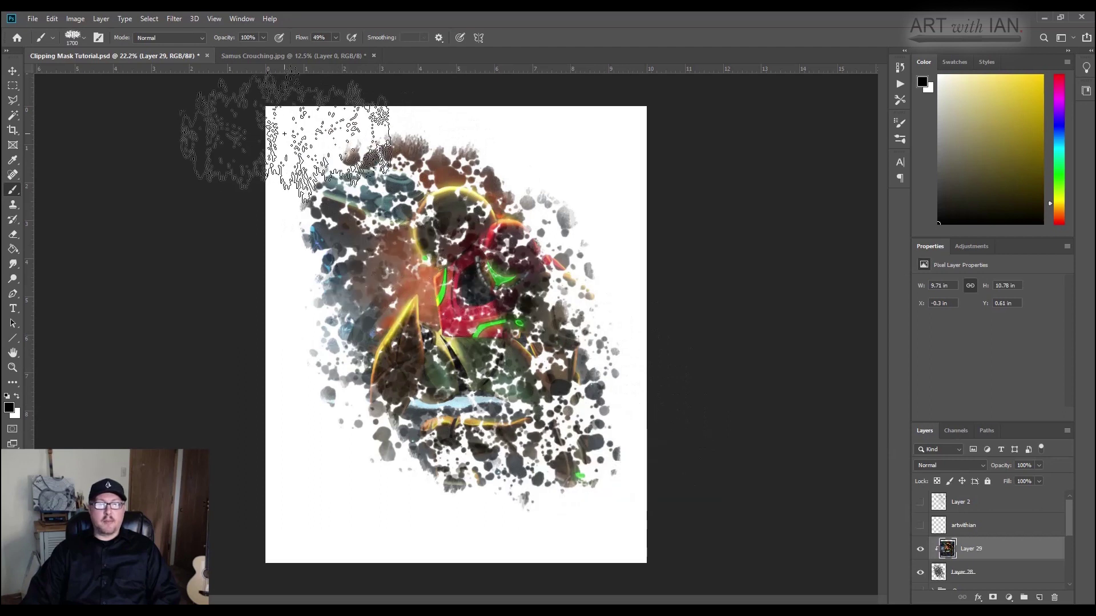
mouse_move(596, 538)
left_mouse_down()
mouse_move(575, 269)
mouse_move(416, 367)
mouse_move(330, 453)
mouse_move(796, 540)
left_mouse_up()
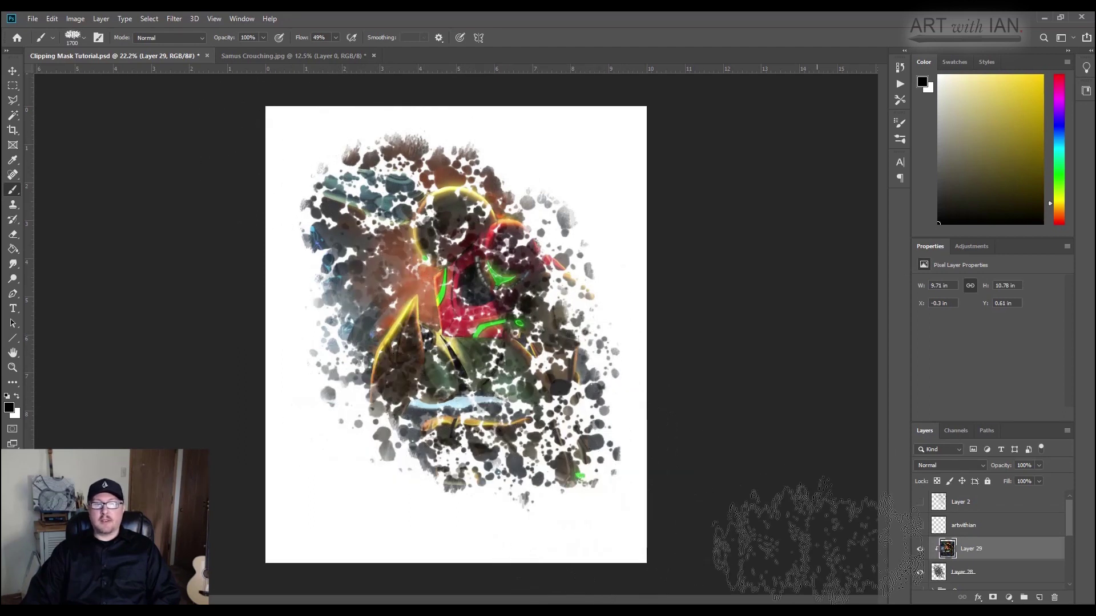
left_click(961, 577)
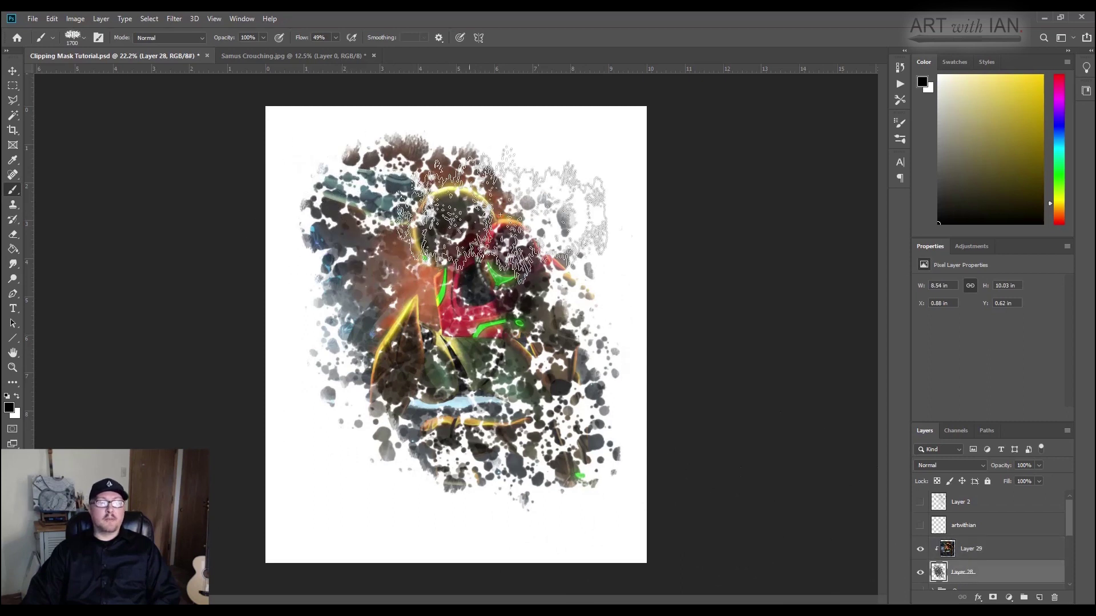
scroll(970, 545, "down", 2)
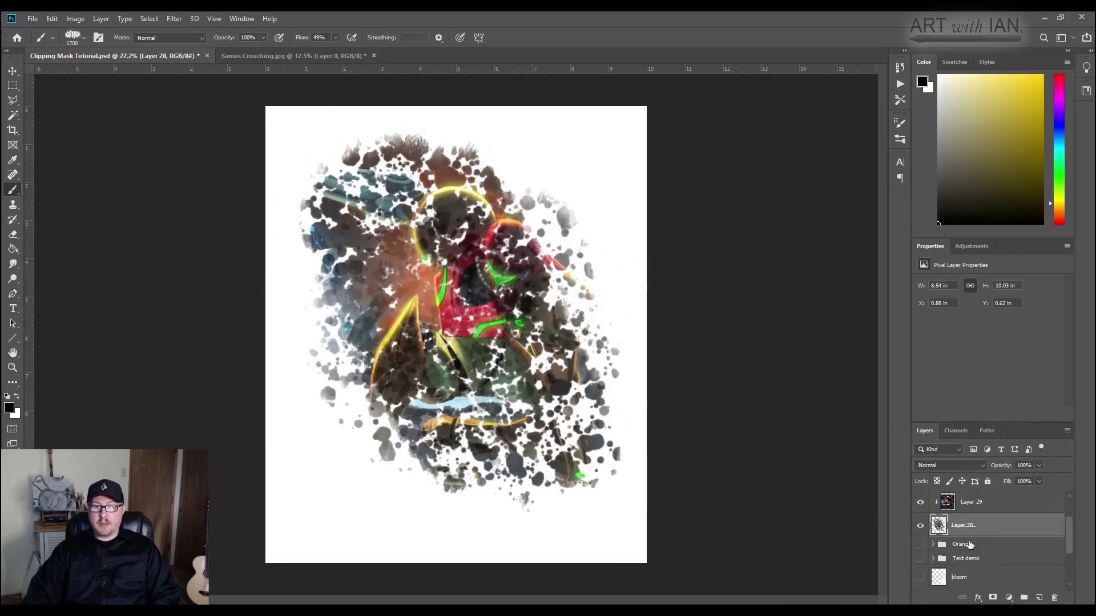
left_click(920, 526)
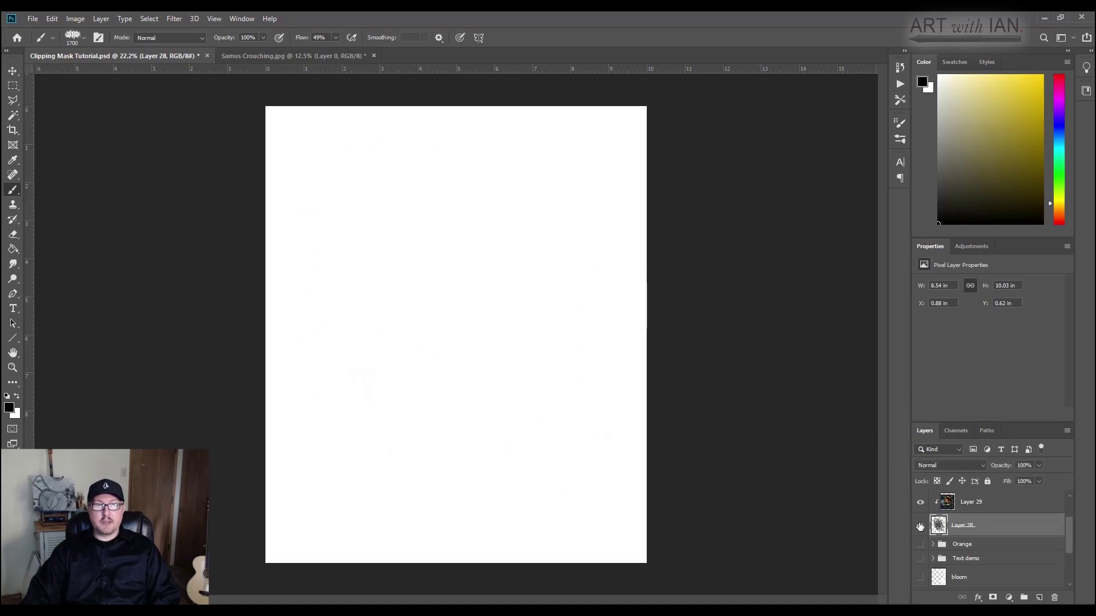
left_click(920, 526)
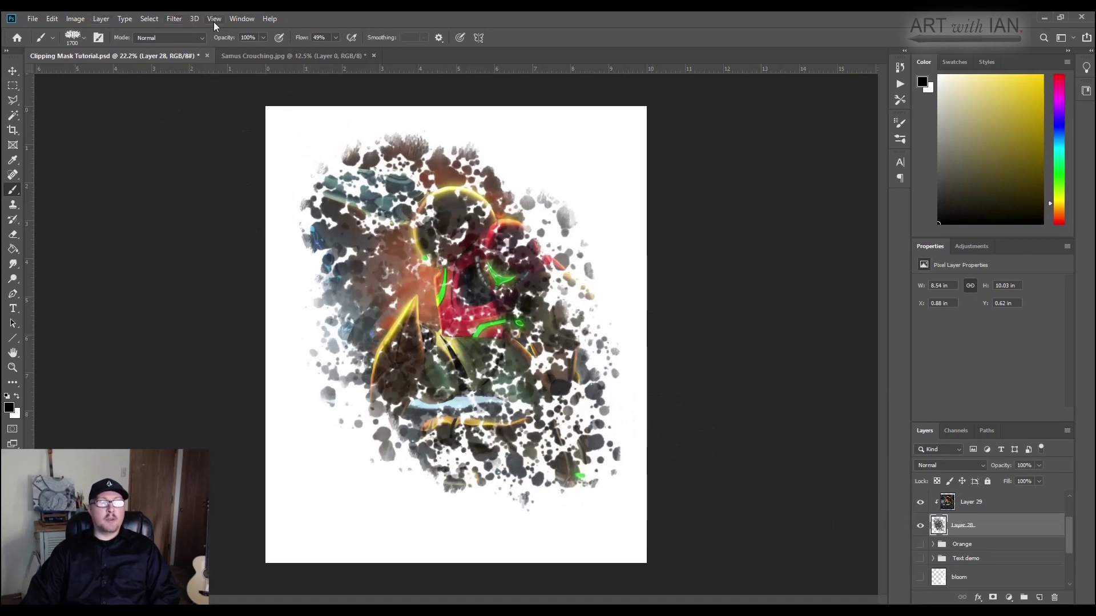
Step: Preview a Motion Blur on the Layer 28 splatter with angle -57 and distance 292 pixels
left_click(173, 18)
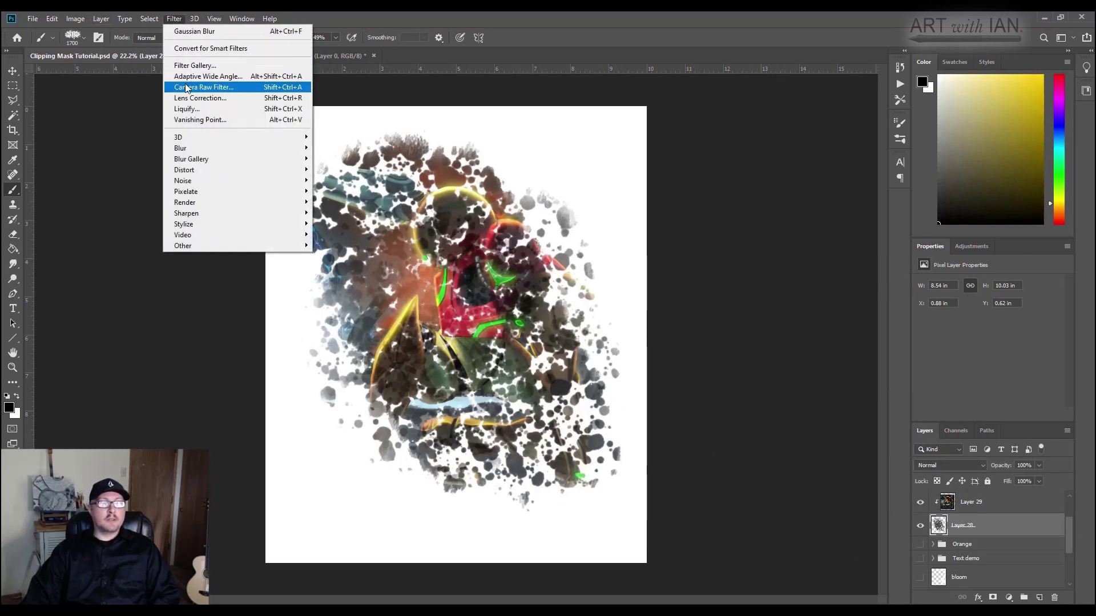
mouse_move(206, 150)
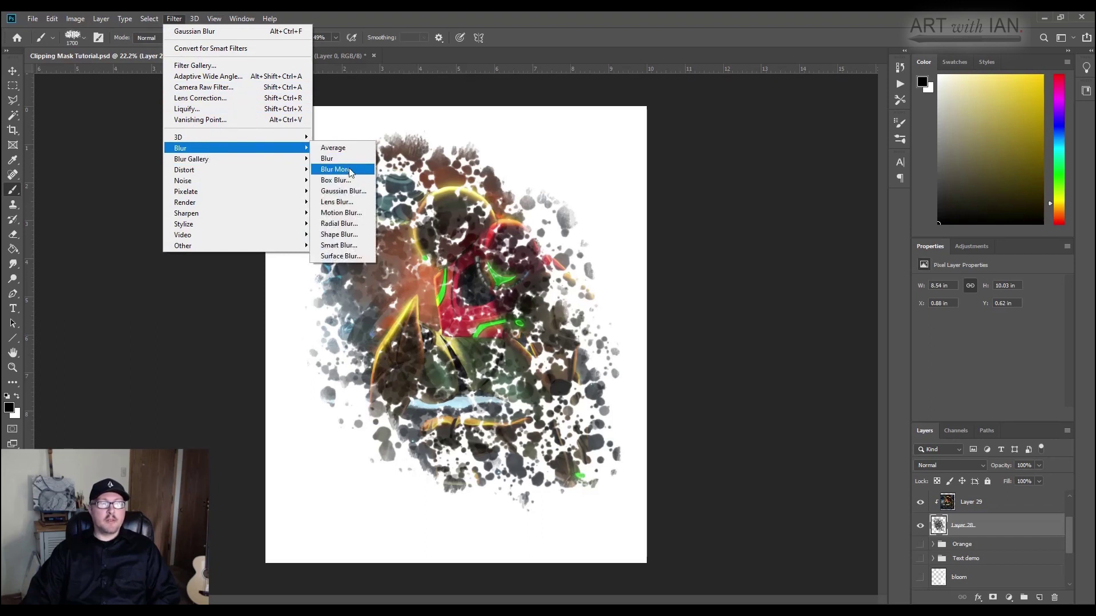
left_click(342, 213)
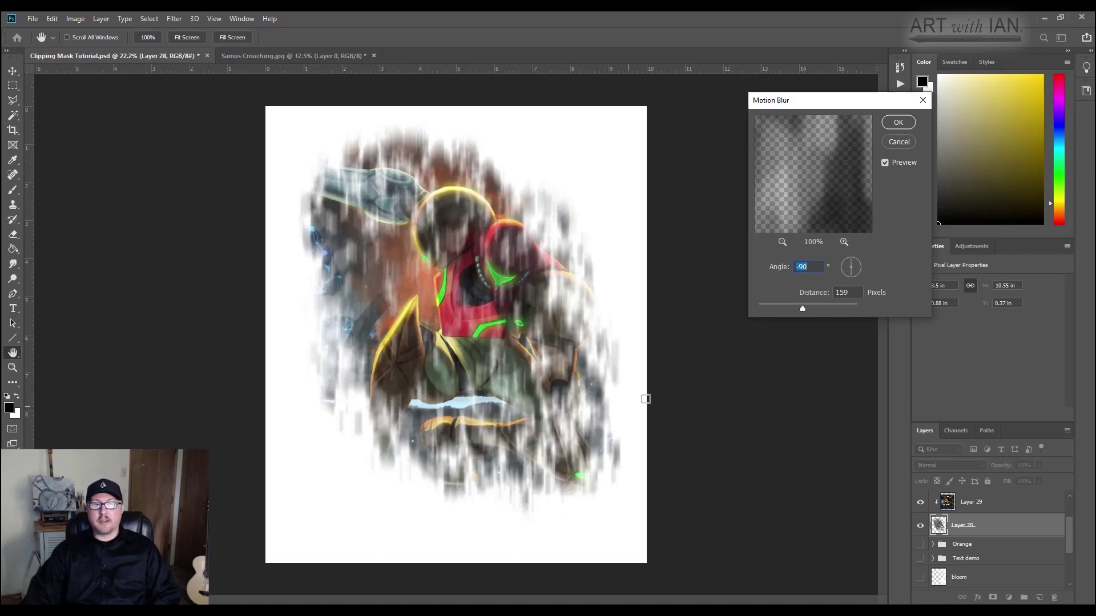
left_click_drag(855, 280, 854, 277)
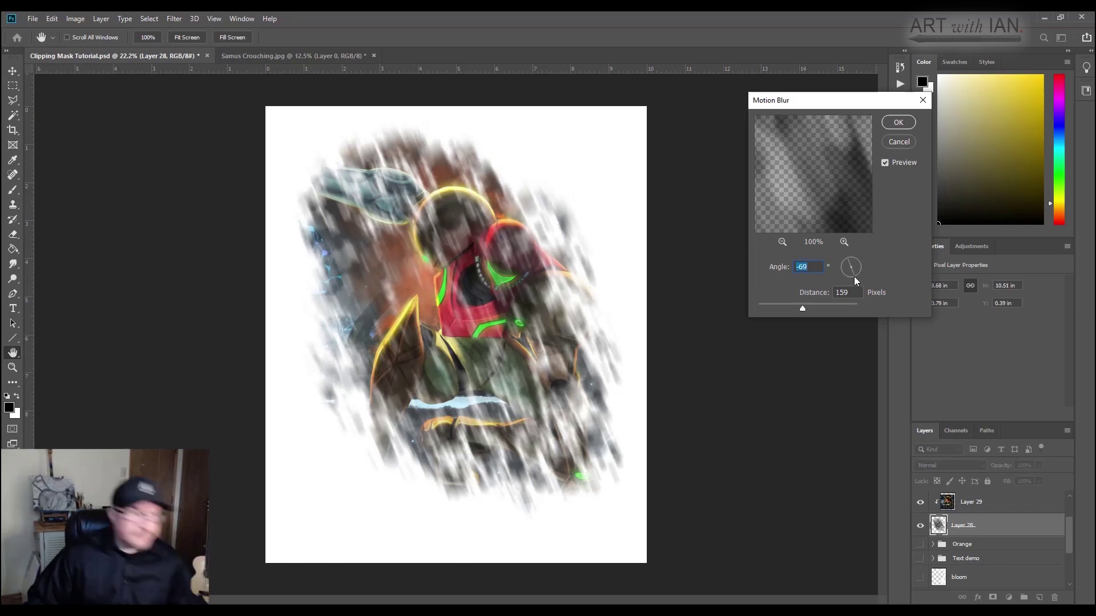
left_click_drag(854, 274, 854, 273)
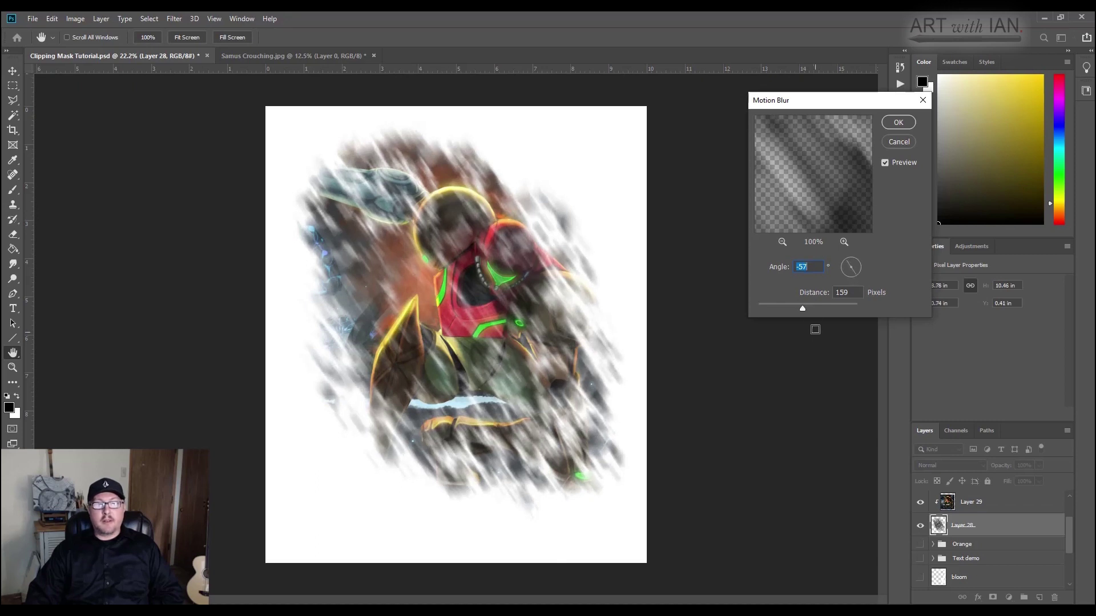
left_click_drag(802, 309, 820, 314)
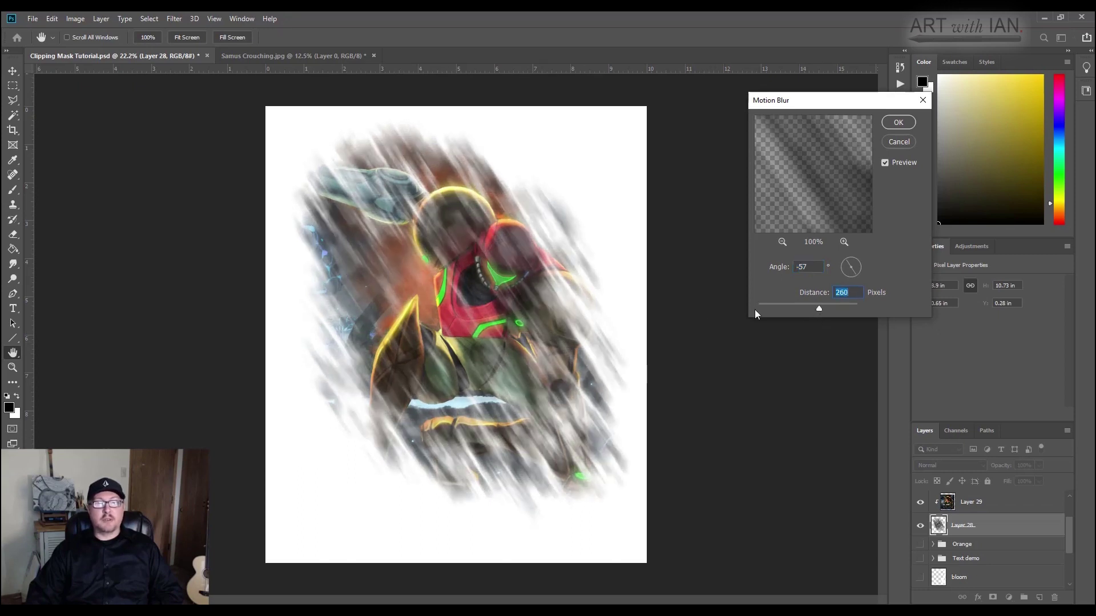
left_click(821, 310)
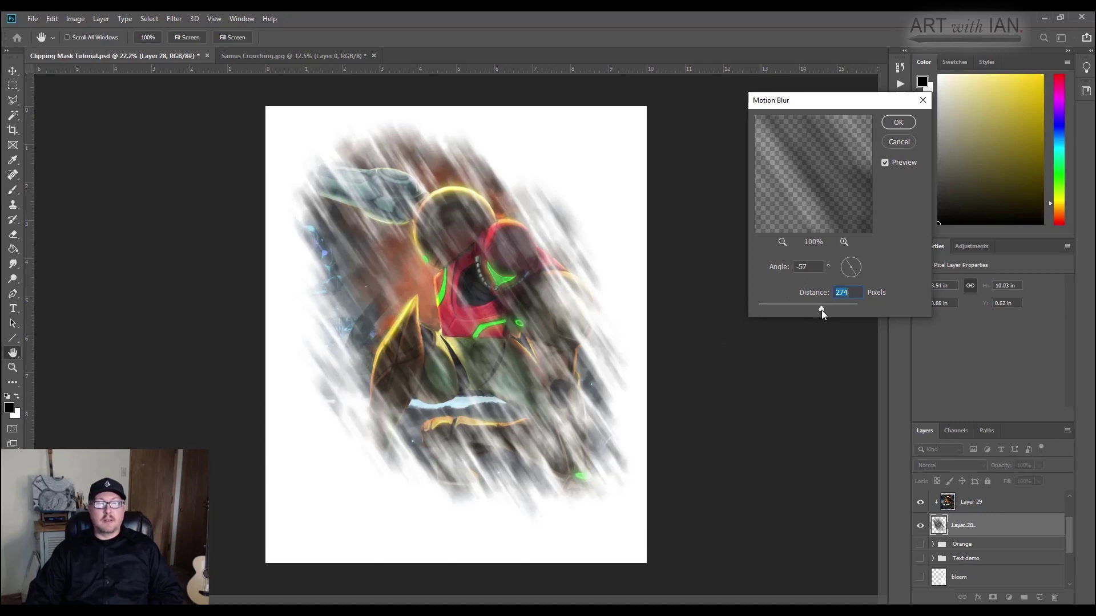
left_click_drag(823, 308, 824, 307)
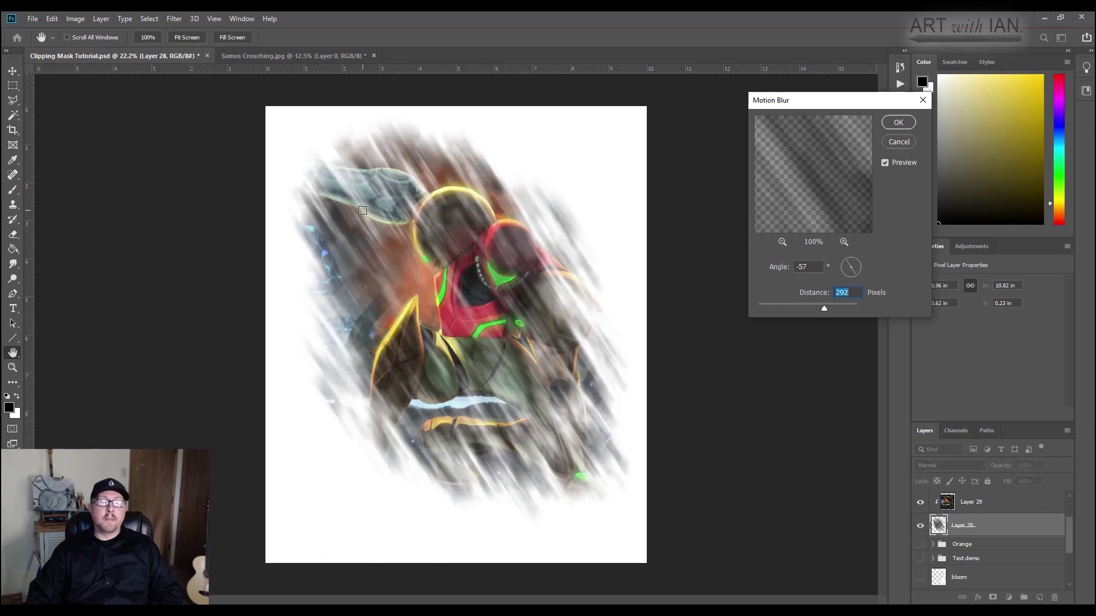
Step: Cancel the Motion Blur and hide the Layer 28 ink splatter, hiding the clipped painting too
left_click(903, 143)
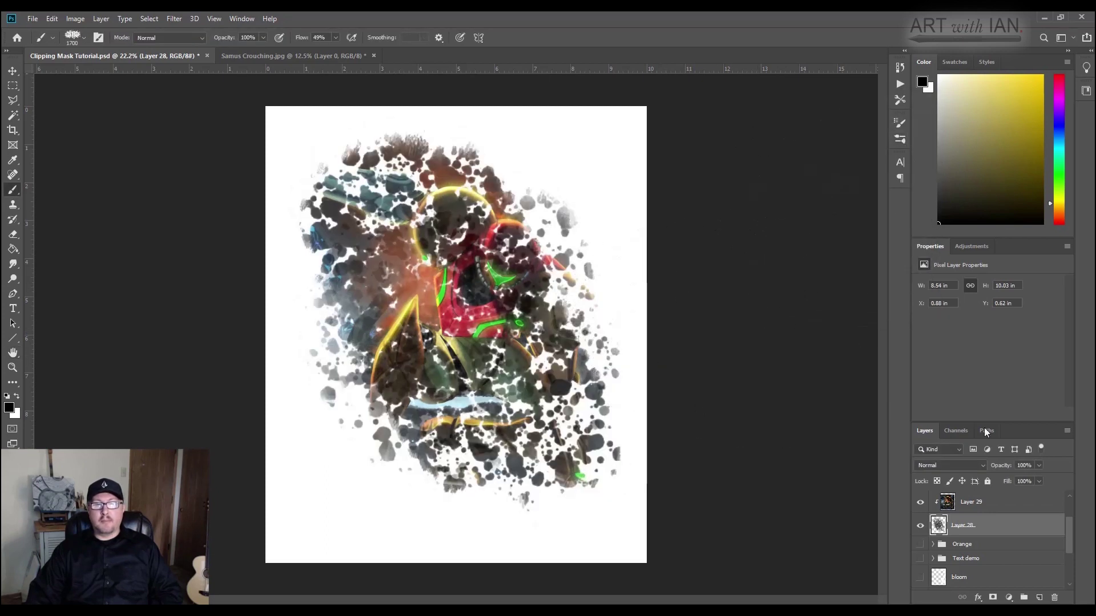
left_click(920, 526)
scroll(970, 531, "up", 2)
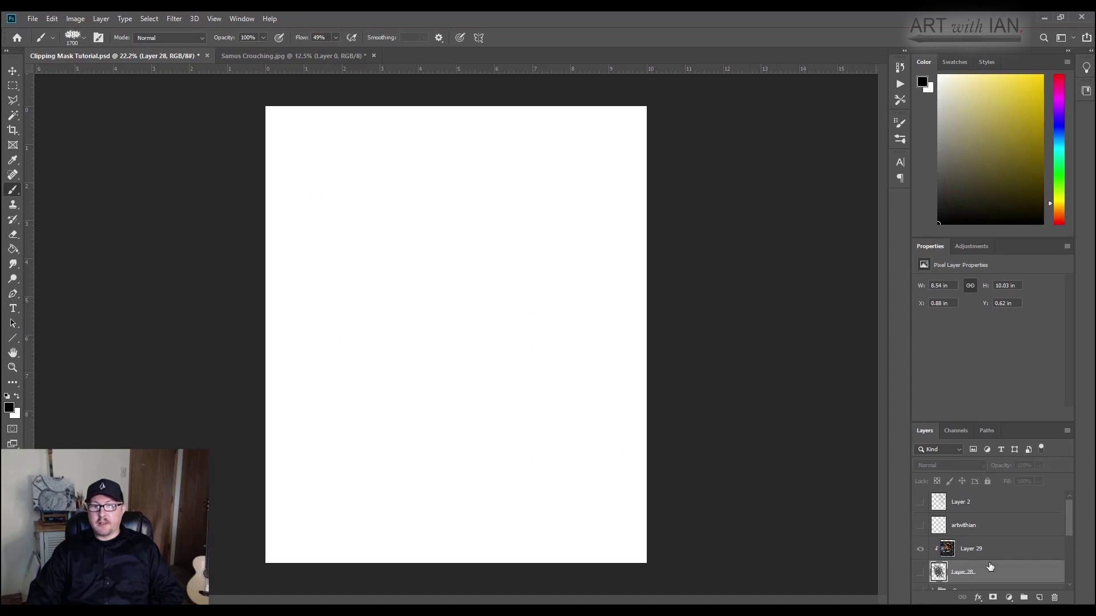
scroll(993, 565, "down", 5)
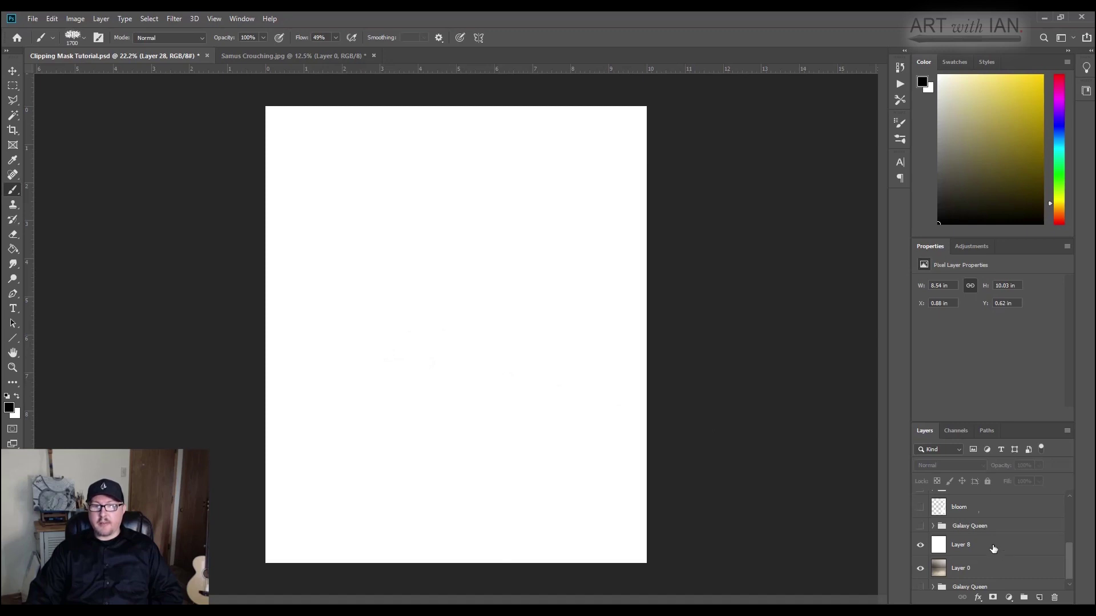
scroll(993, 548, "down", 1)
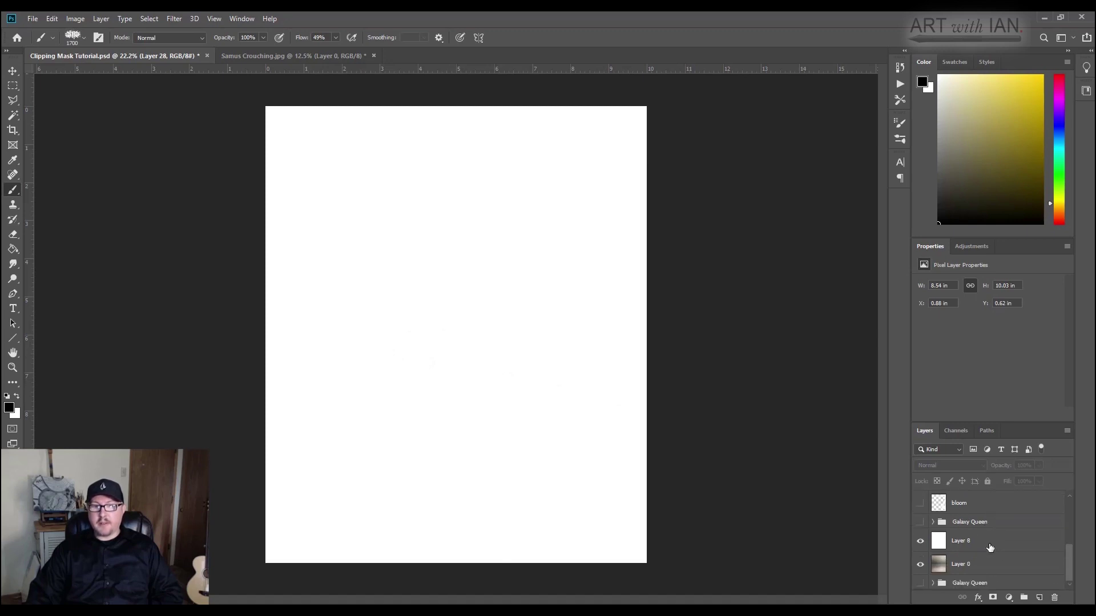
scroll(990, 548, "up", 3)
scroll(991, 550, "up", 3)
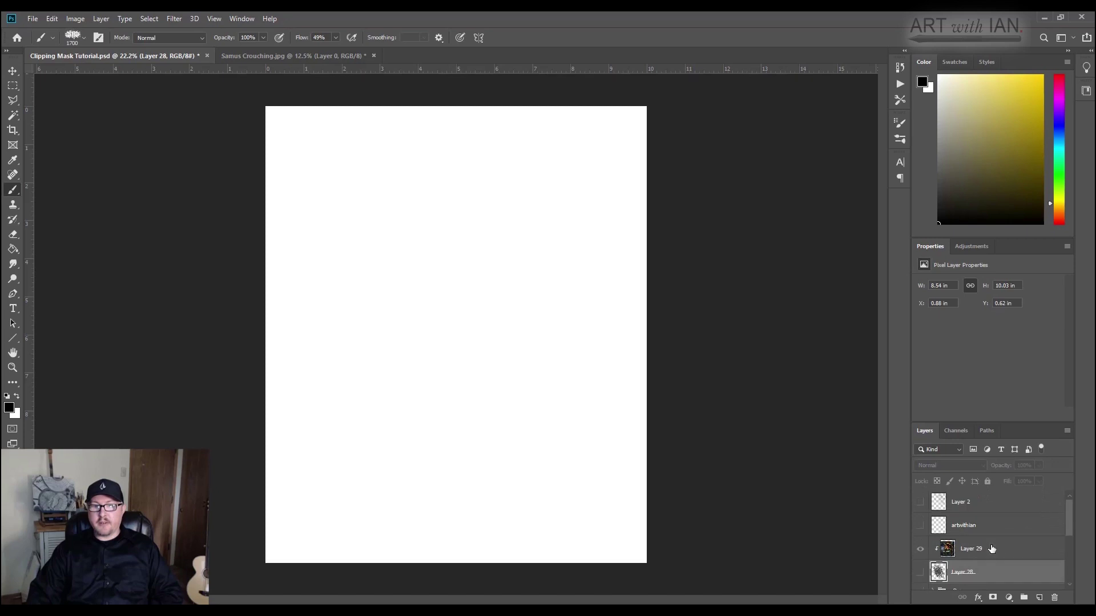
Step: Add a new layer above Layer 29 and draw a large elliptical selection on the canvas
left_click(1003, 548)
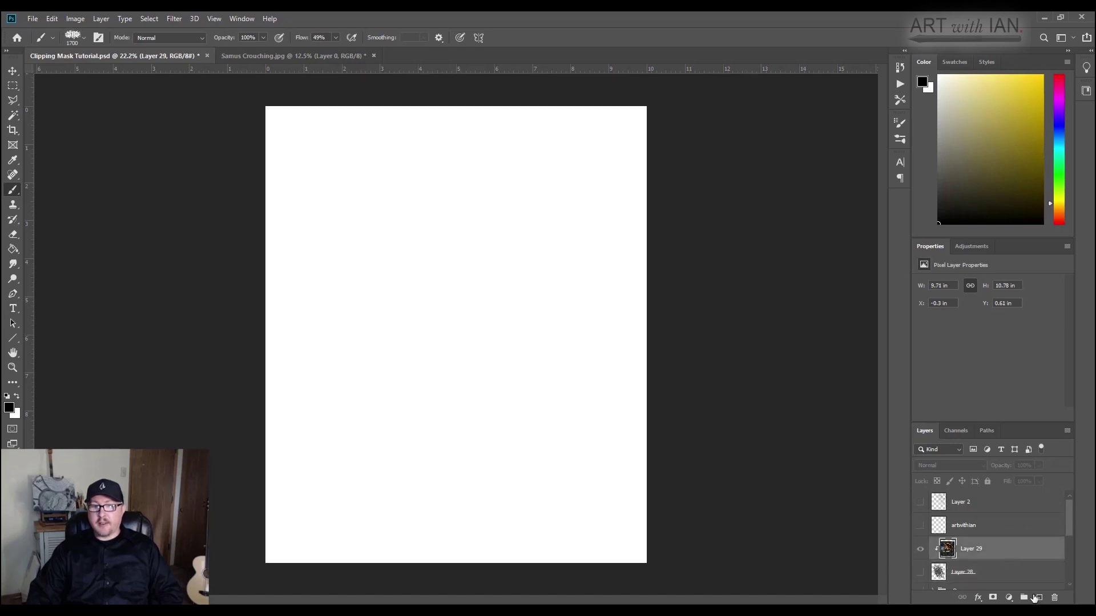
left_click(1040, 597)
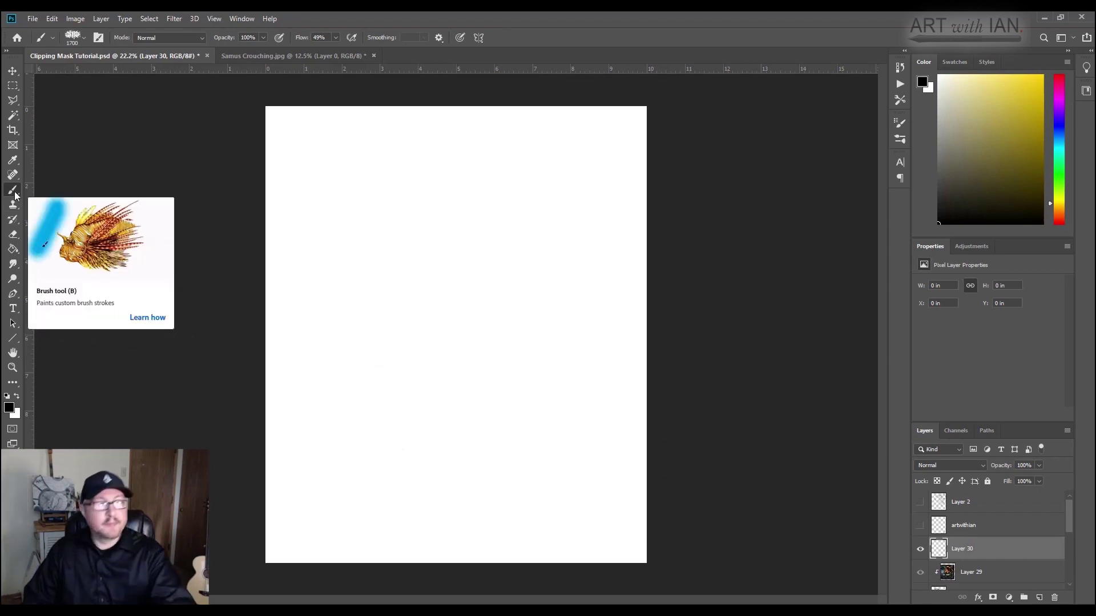
left_click(12, 85)
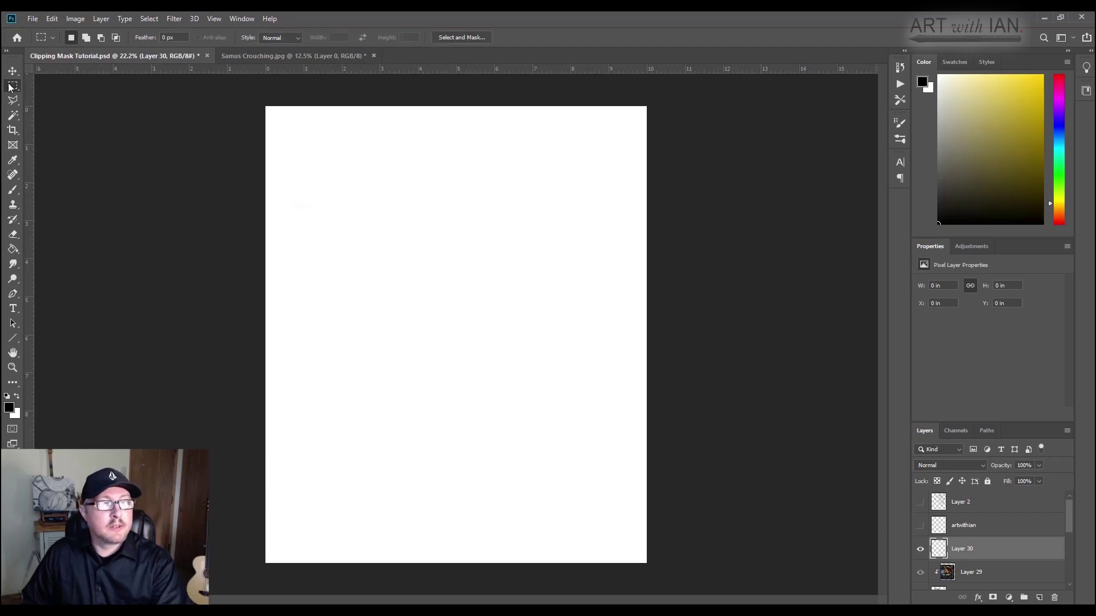
left_click_drag(13, 86, 54, 98)
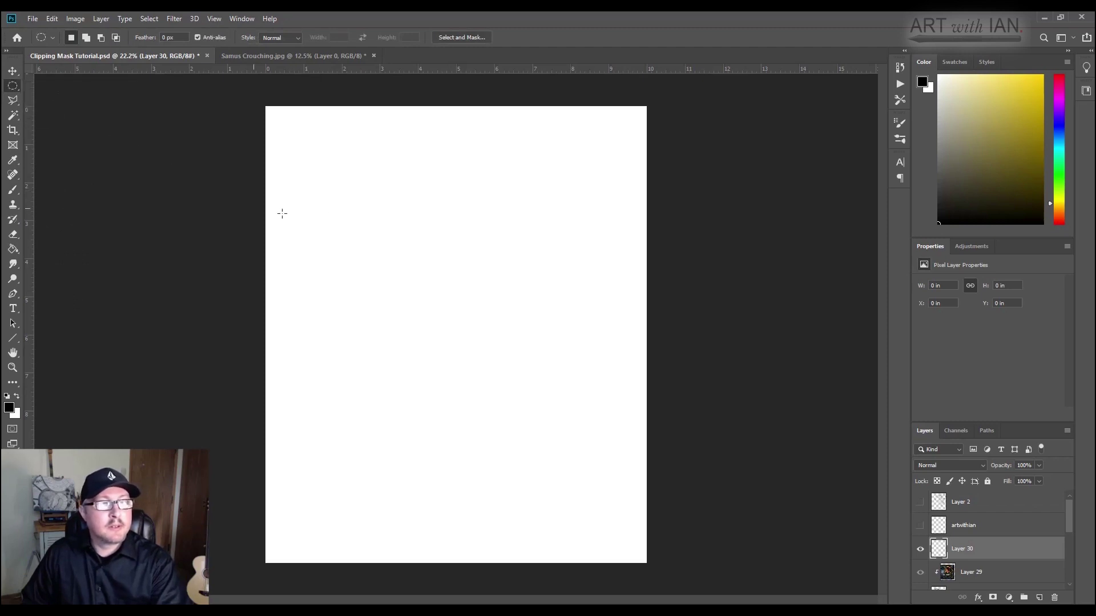
left_click_drag(355, 180, 579, 438)
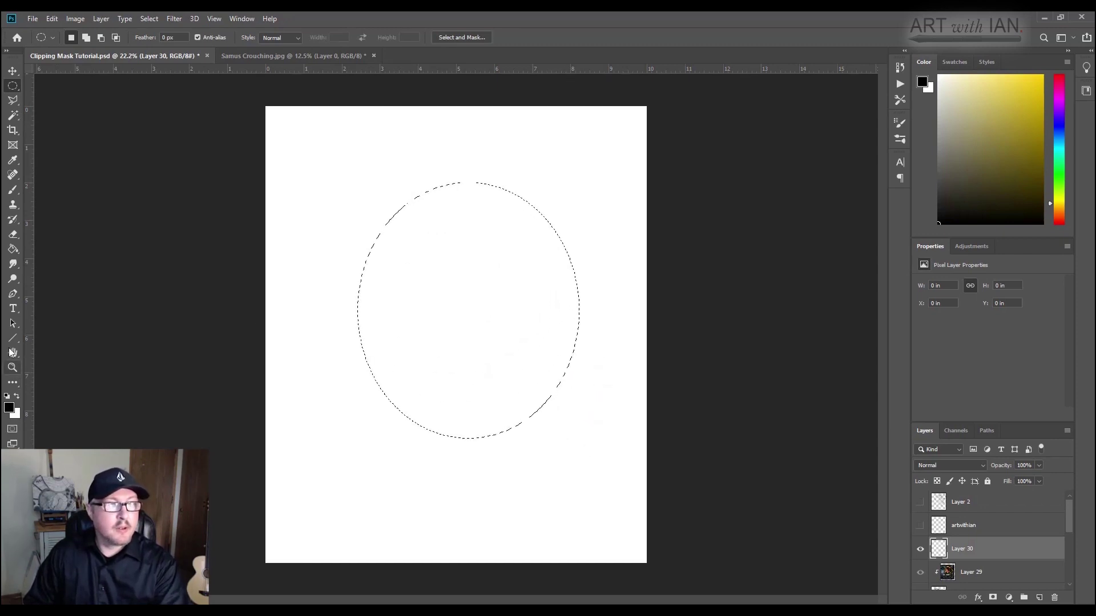
Step: Fill the oval selection with greyish tan (#948d6c) using the Paint Bucket
left_click(10, 407)
mouse_move(86, 188)
left_mouse_down()
mouse_move(56, 178)
mouse_move(70, 176)
left_mouse_up()
left_click(308, 117)
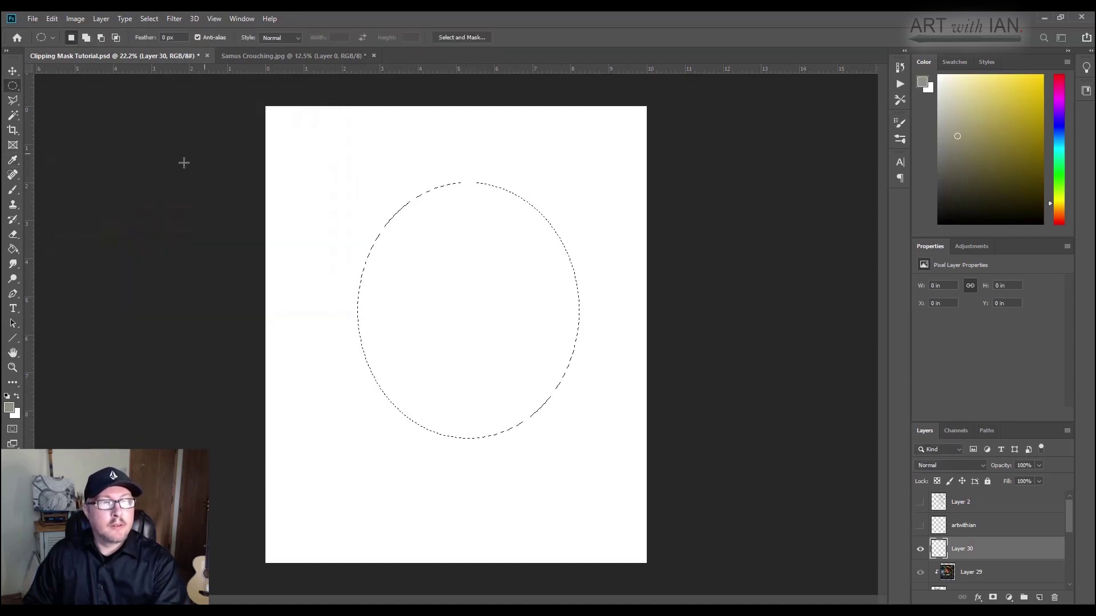
left_click(18, 255)
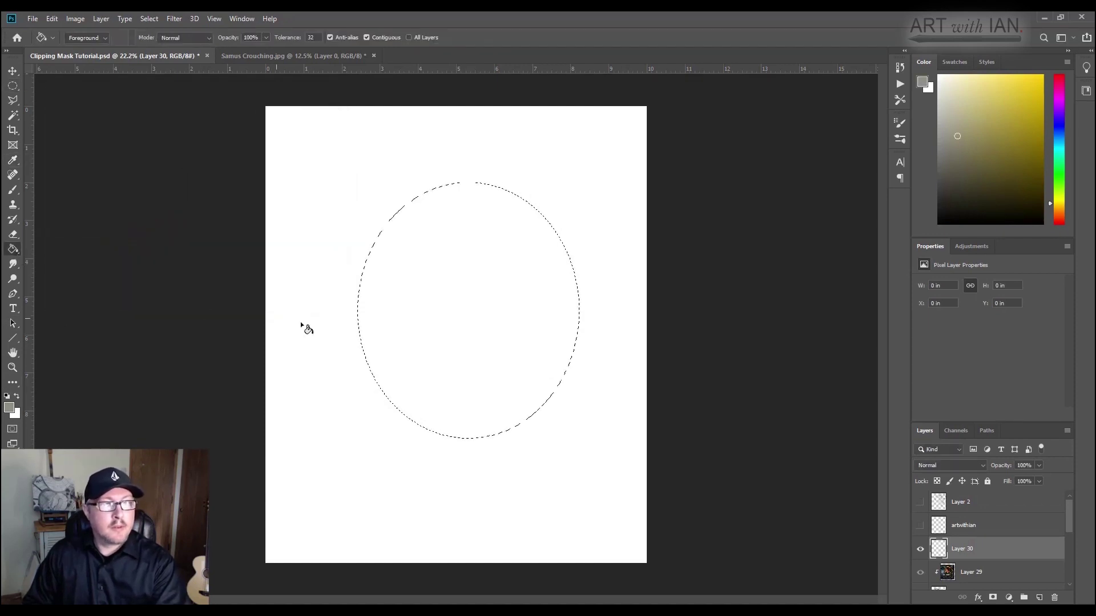
left_click(459, 314)
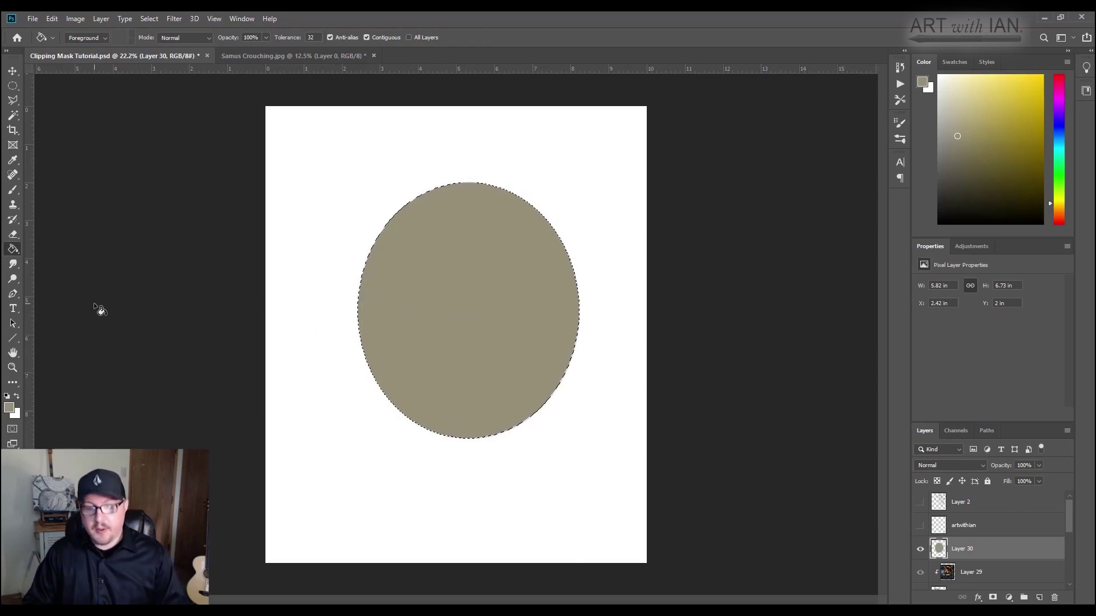
Step: Deselect the oval and brush a green splatter stroke across it
key("ctrl+d")
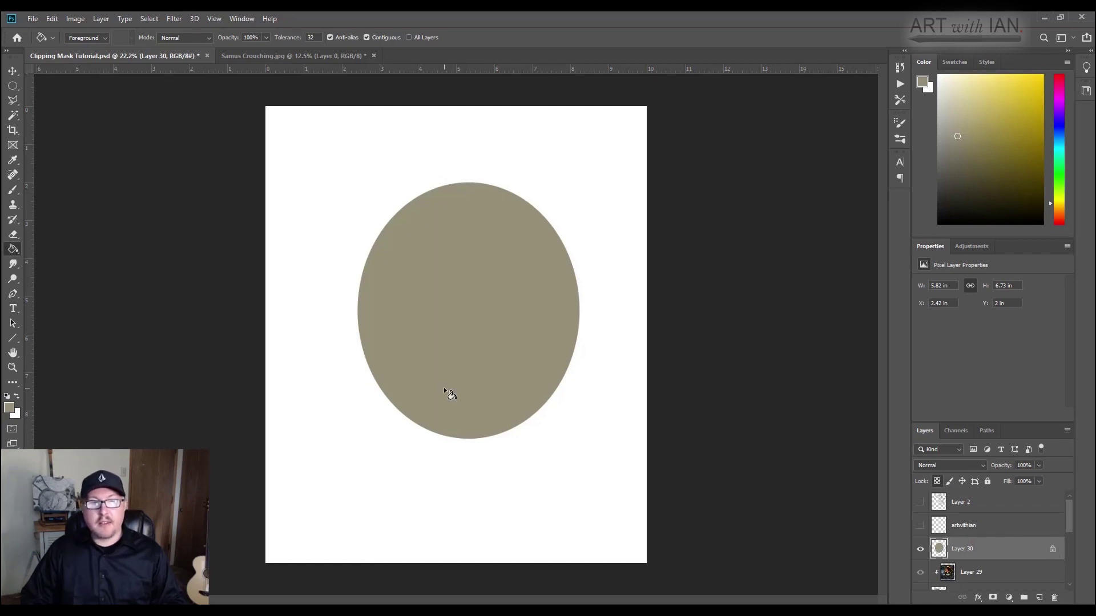
key("b")
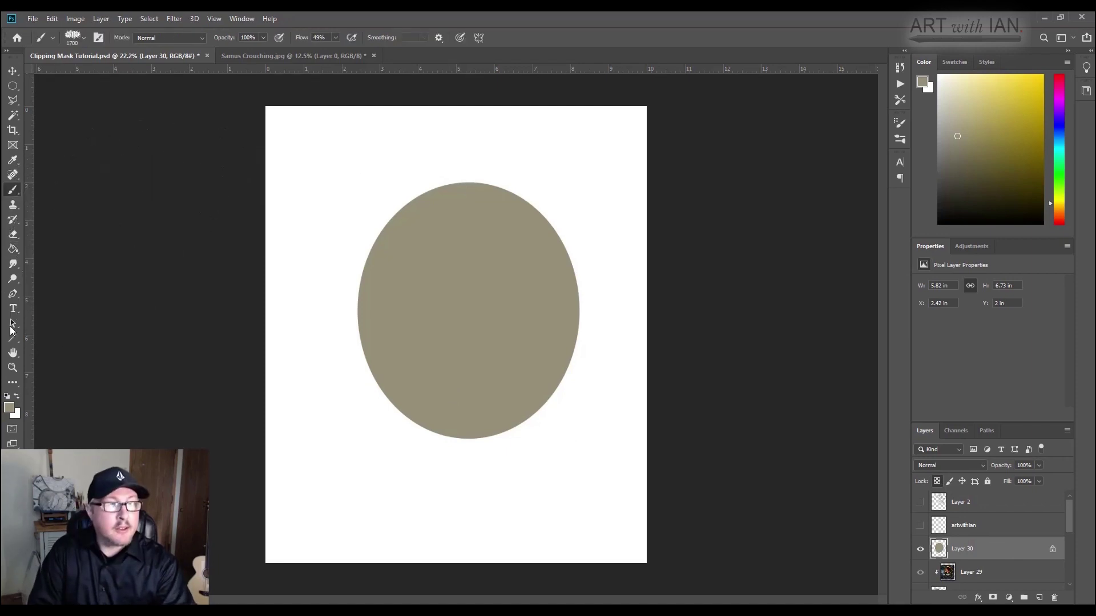
left_click(9, 407)
left_click_drag(90, 259, 147, 192)
left_click(204, 230)
left_click(289, 117)
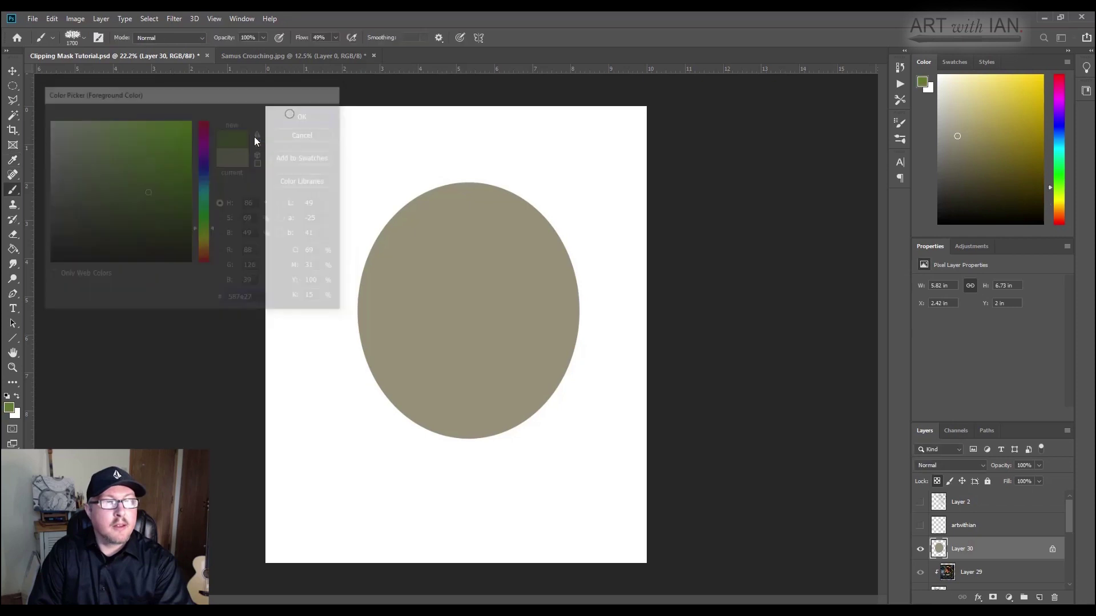
left_click_drag(448, 183, 393, 321)
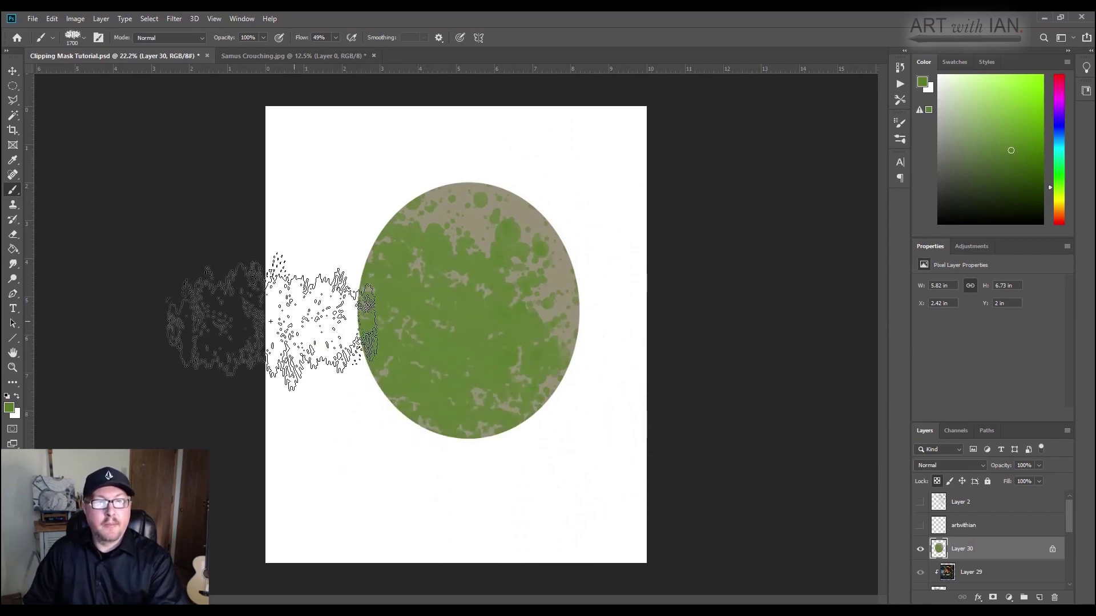
Step: Dab light green splatter onto the oval, then undo it
left_click(8, 408)
left_click_drag(136, 139, 98, 129)
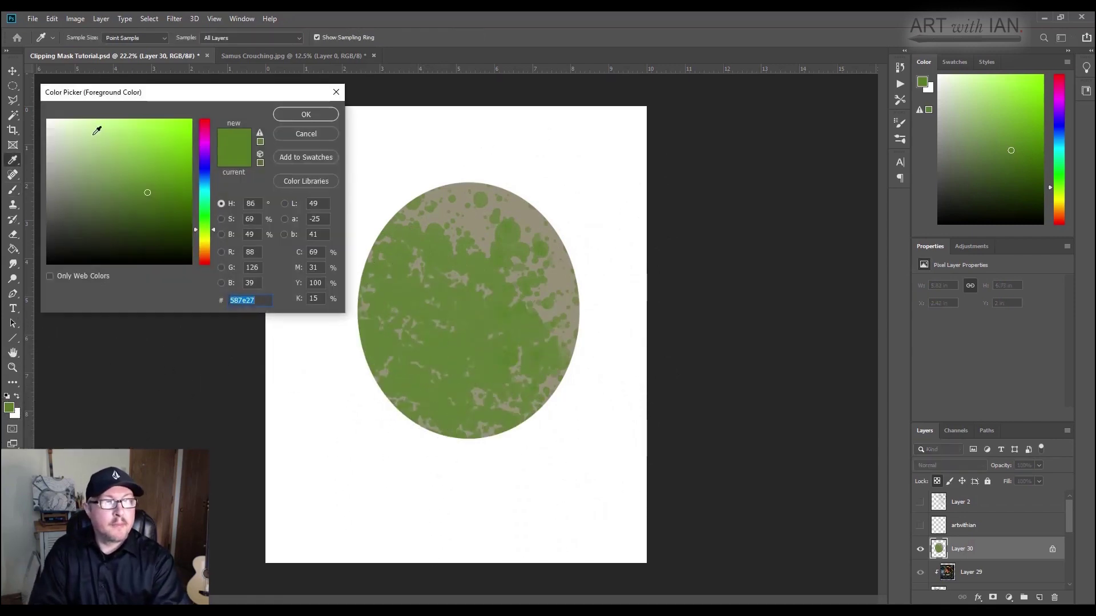
left_click(306, 115)
left_click(456, 386)
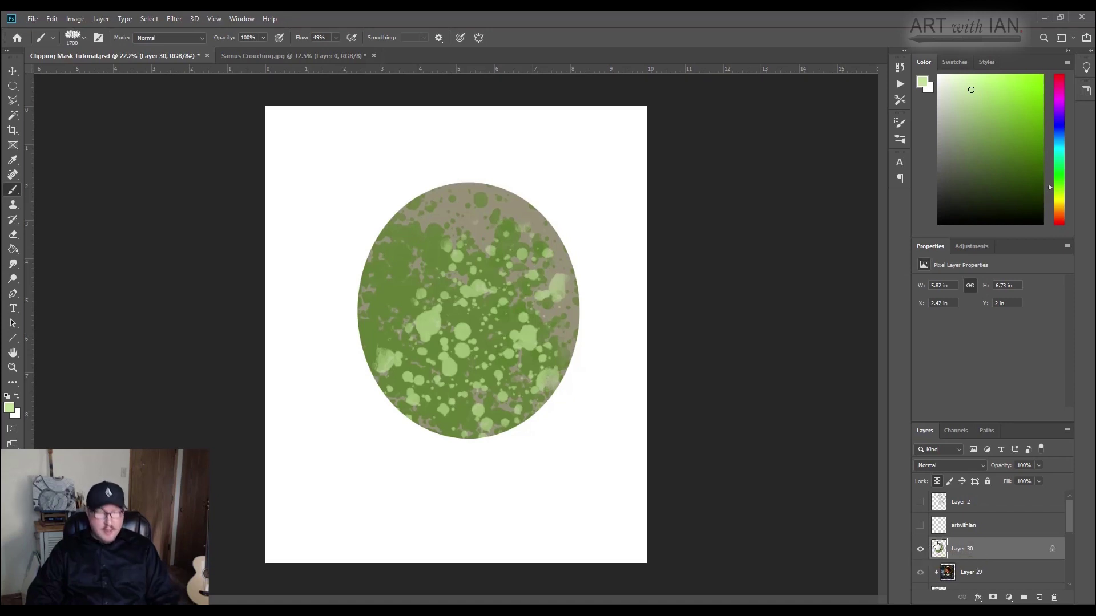
key("ctrl+z")
key("ctrl+z")
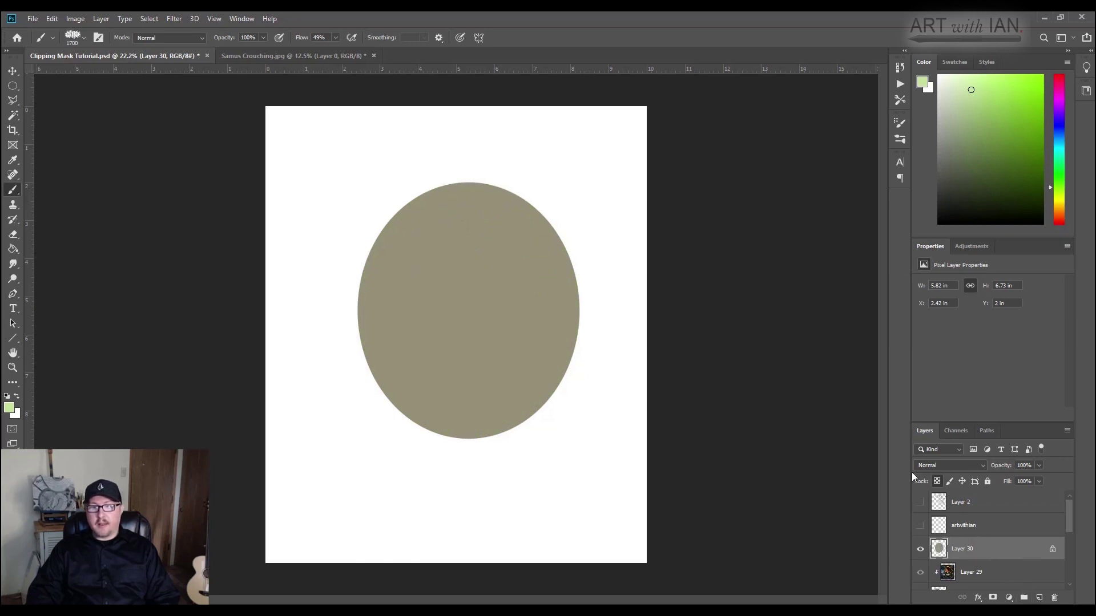
Step: Unlock Layer 30's transparent pixels and add Layer 31 clipped to the oval
left_click(937, 482)
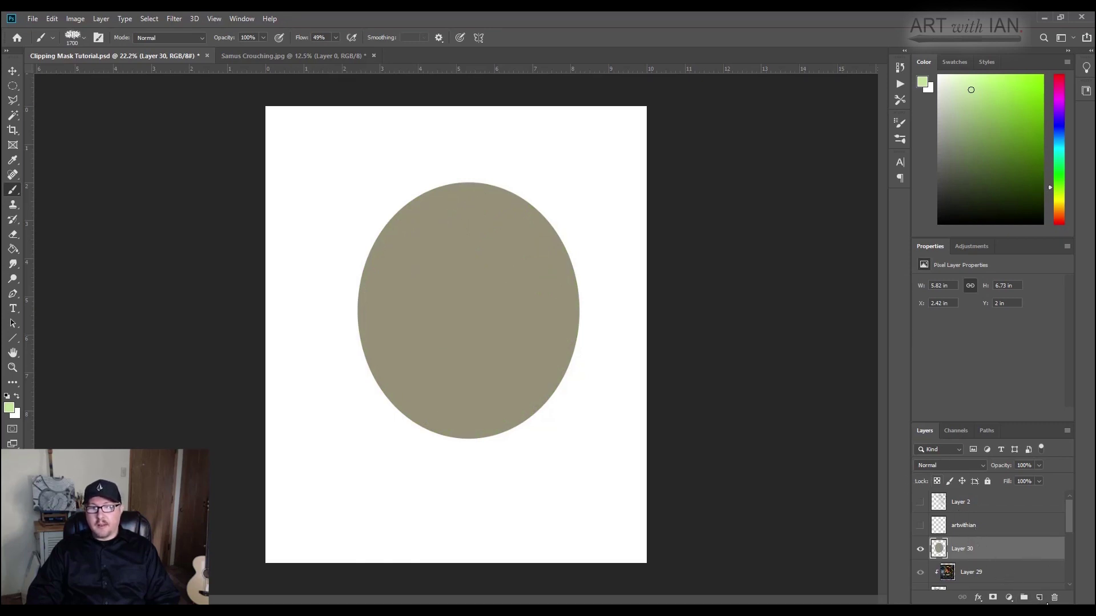
left_click(1039, 598)
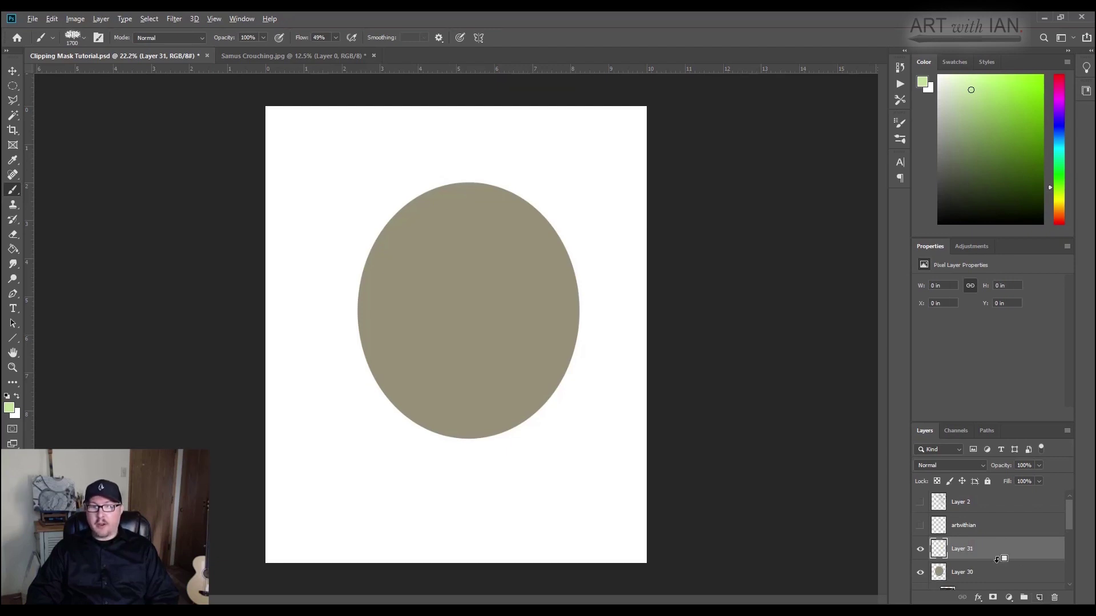
left_click(997, 559, "alt")
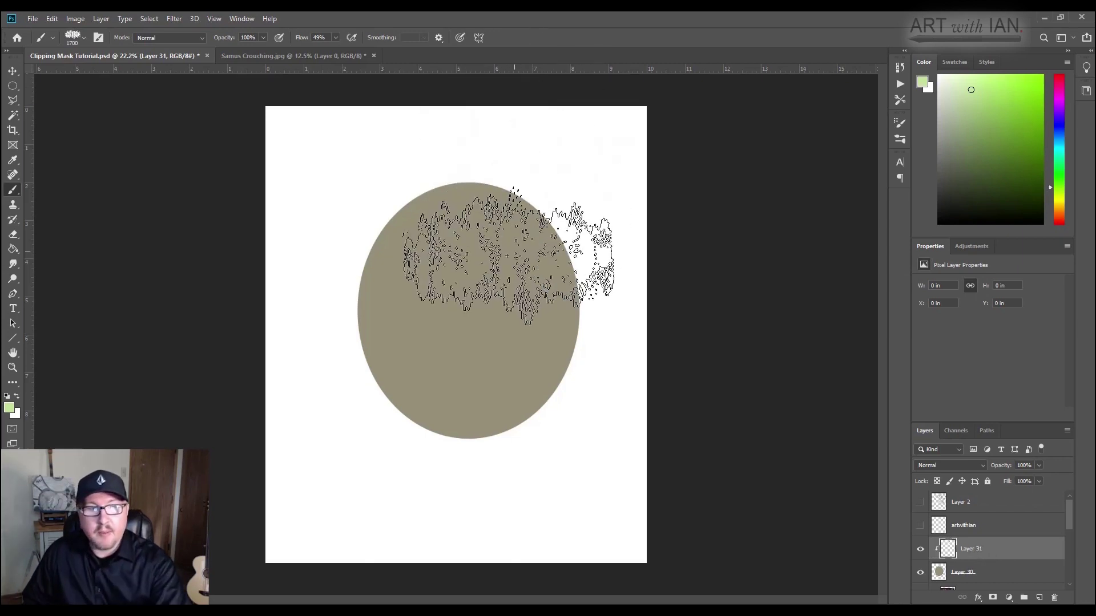
Step: Dab light green splatter across the clipped oval in six spots
left_click(503, 246)
left_click(477, 404)
left_click(362, 289)
left_click(513, 414)
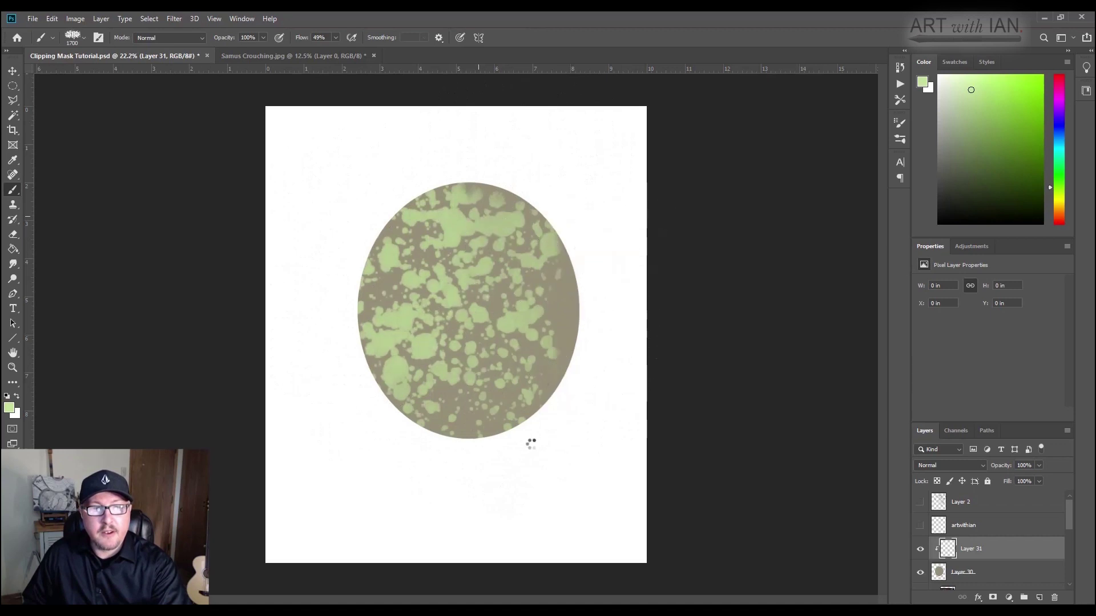
left_click(440, 440)
left_click(429, 354)
Step: Switch to dark green and add dark splatter over the oval, especially its upper part
left_click(1025, 167)
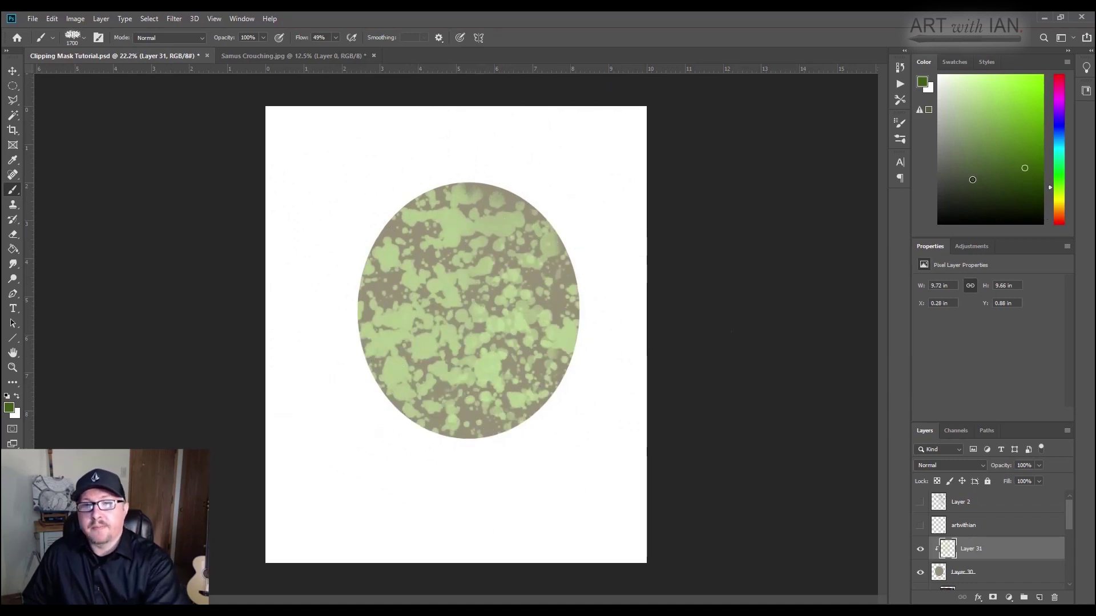
left_click(562, 330)
left_click(420, 268)
left_click(422, 251)
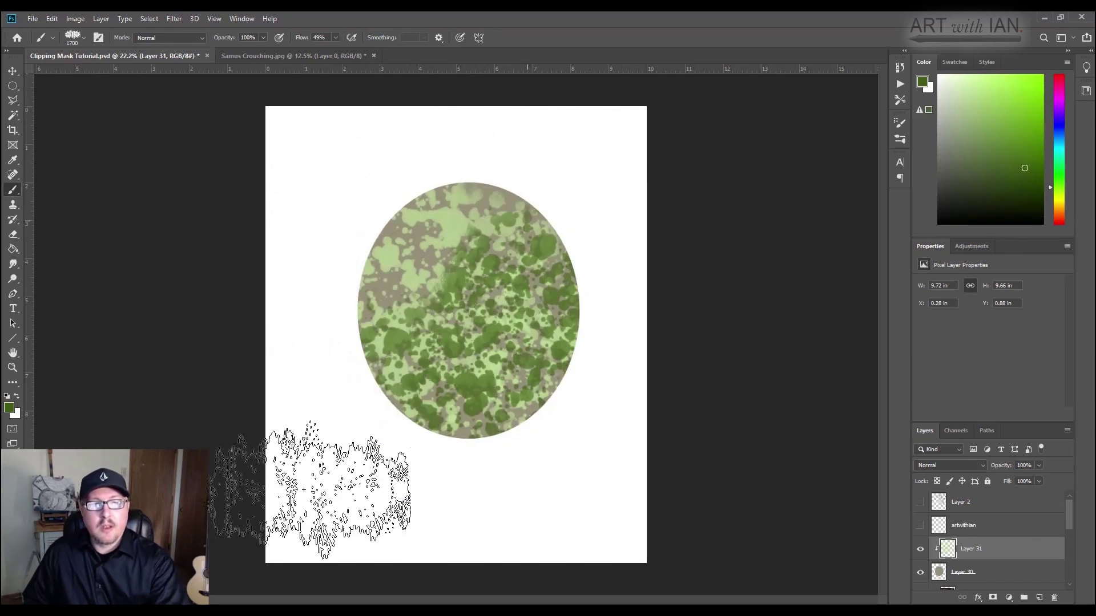
left_click(426, 283)
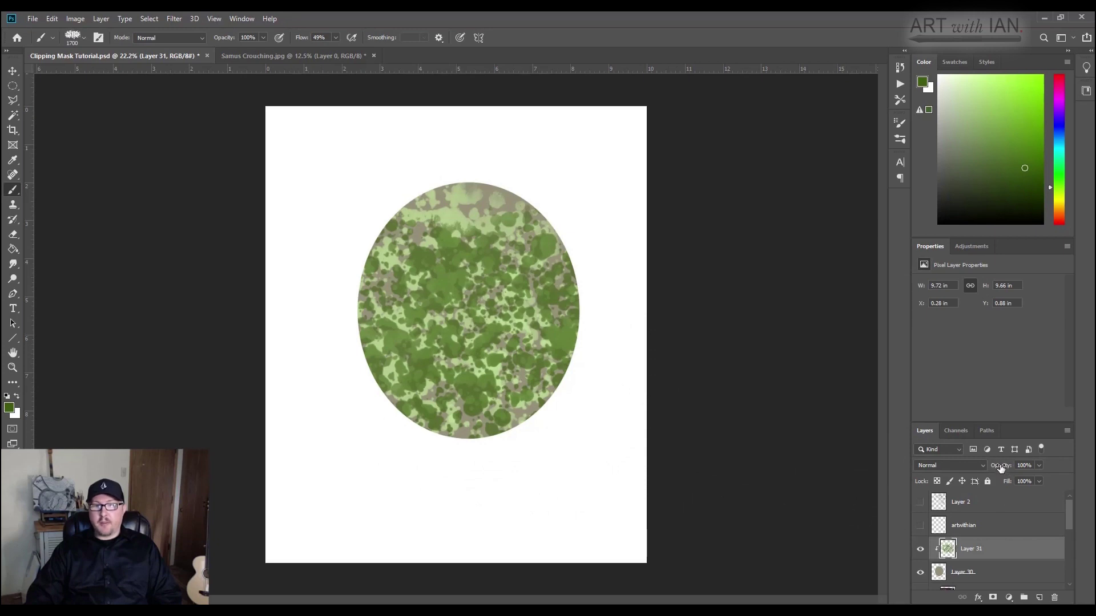
left_click_drag(991, 470, 976, 469)
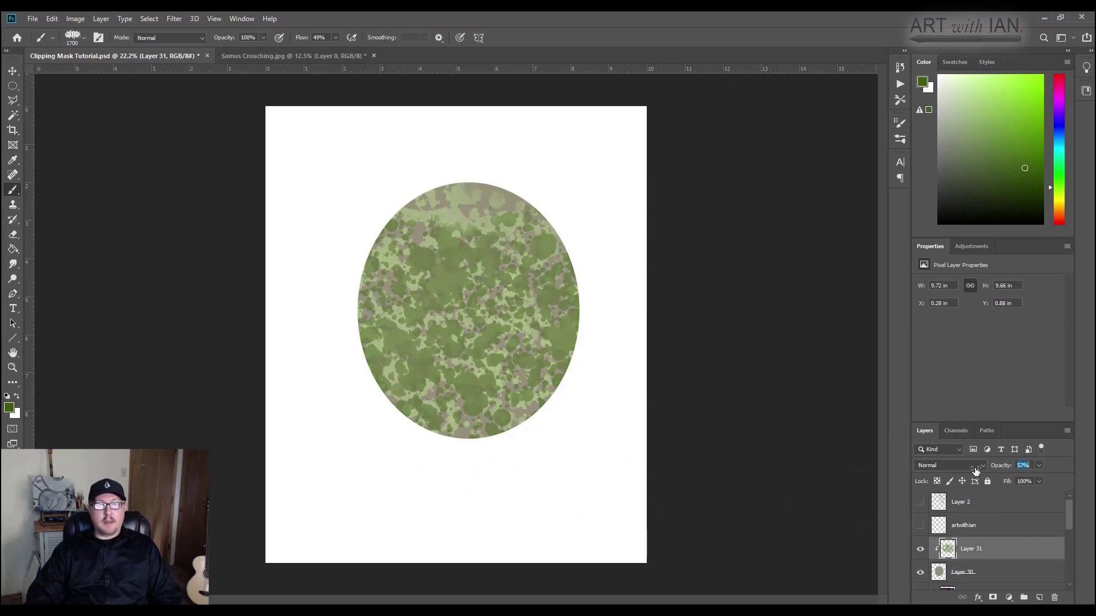
key("Return")
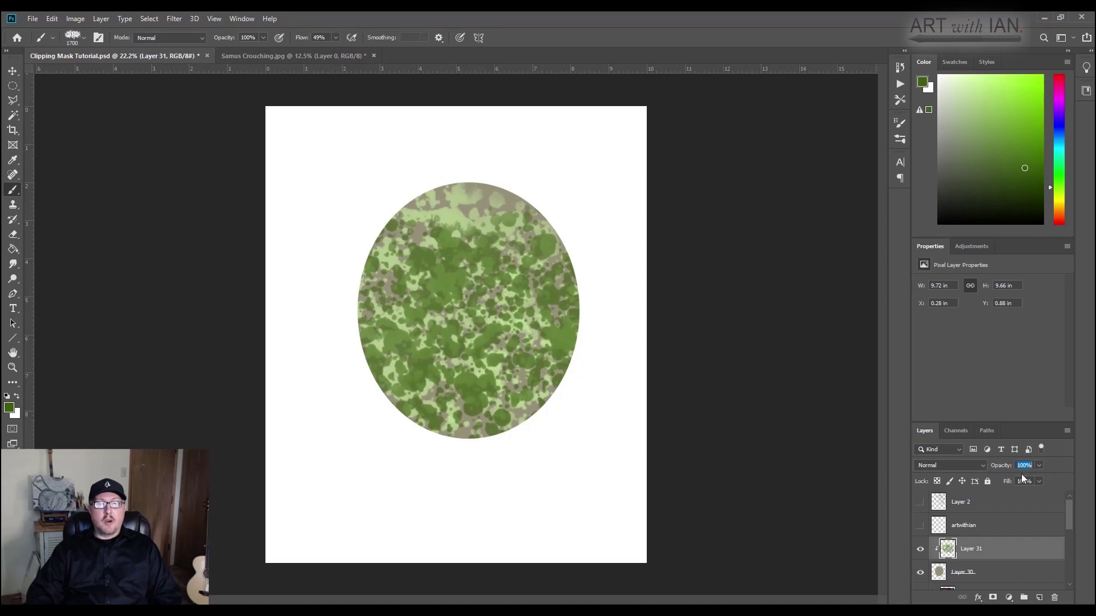
left_click(76, 19)
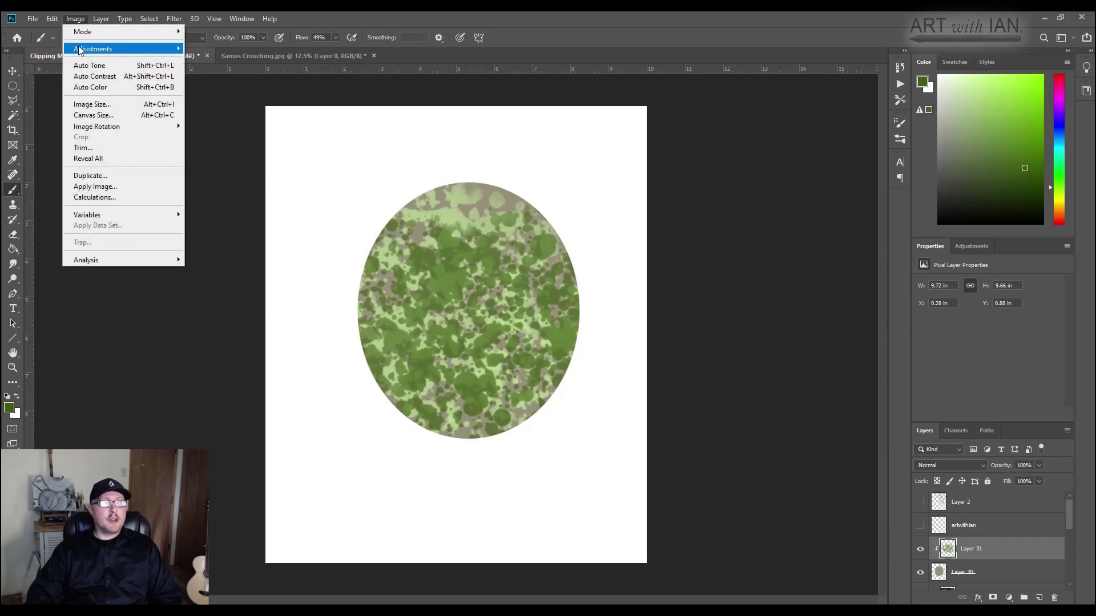
mouse_move(80, 50)
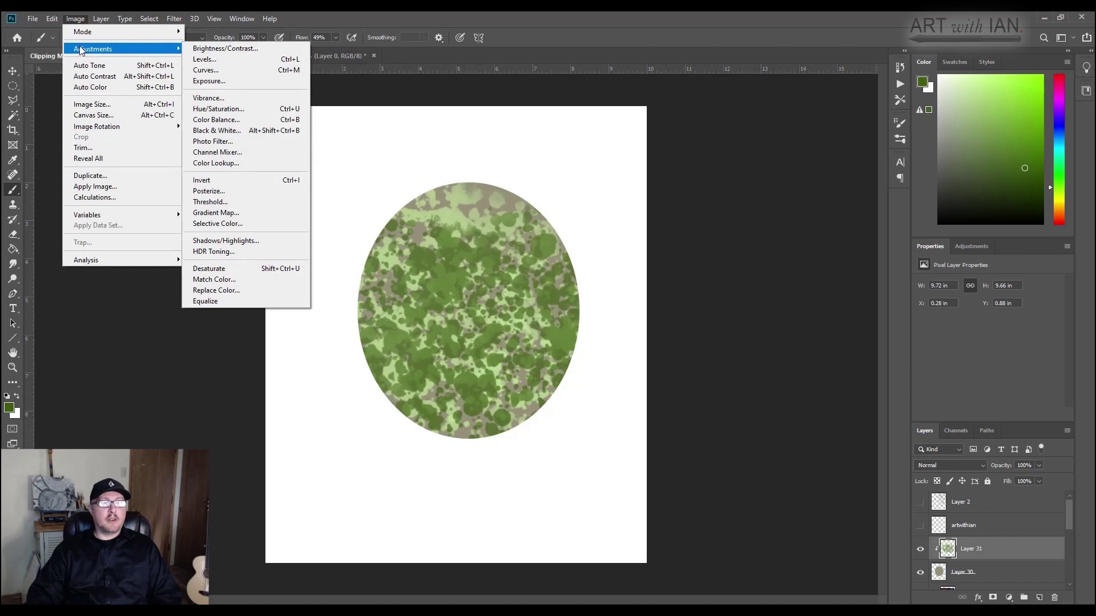
left_click(217, 108)
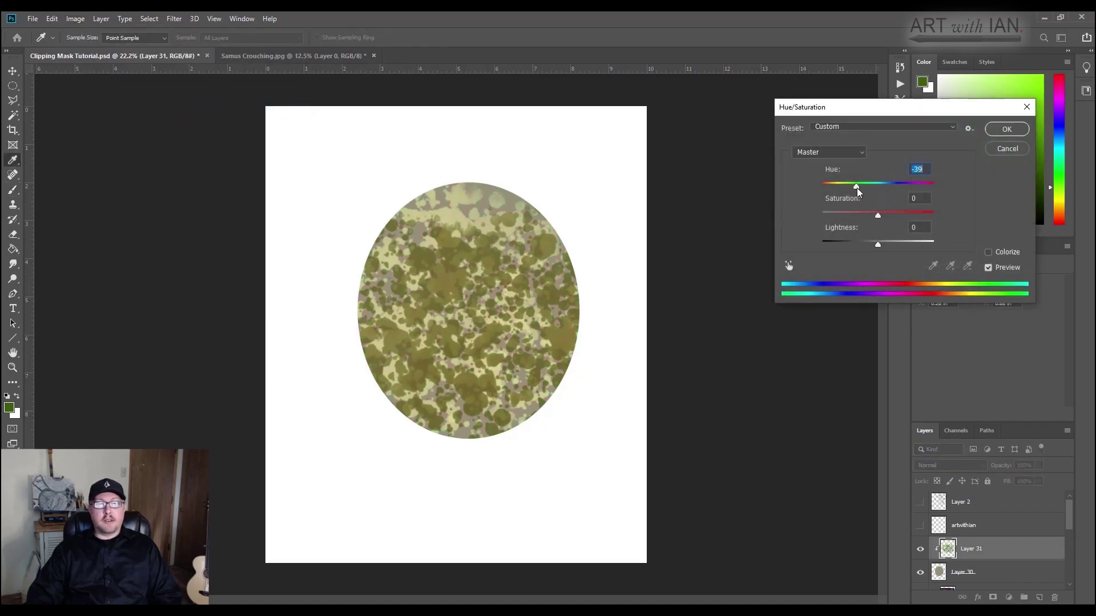
left_click_drag(858, 191, 895, 203)
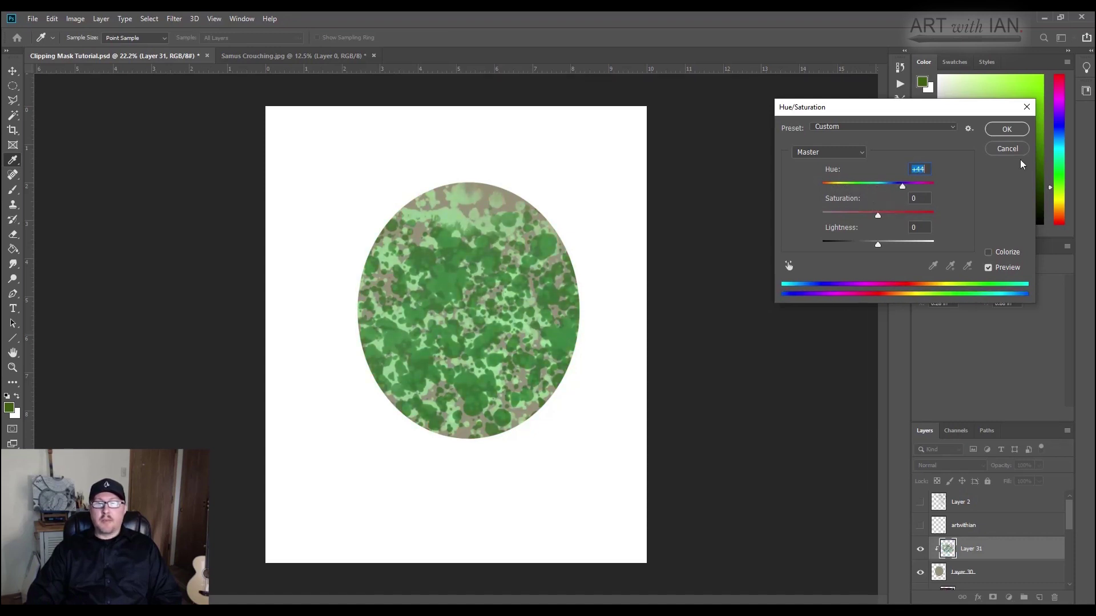
Step: Discard the hue change, then delete Layer 31 and confirm the prompt
left_click(1006, 148)
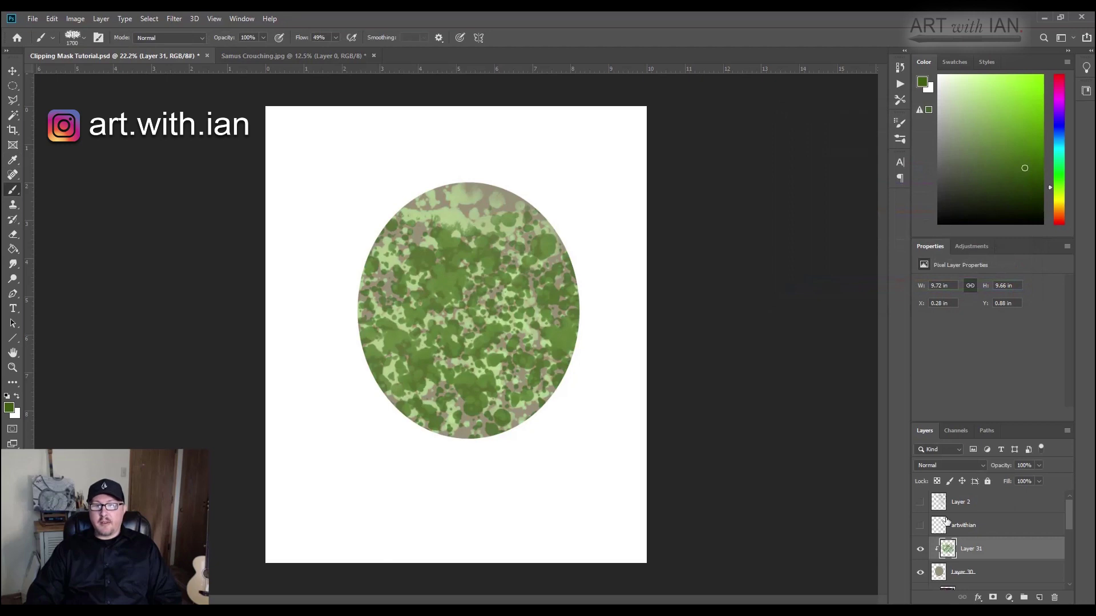
right_click(985, 553)
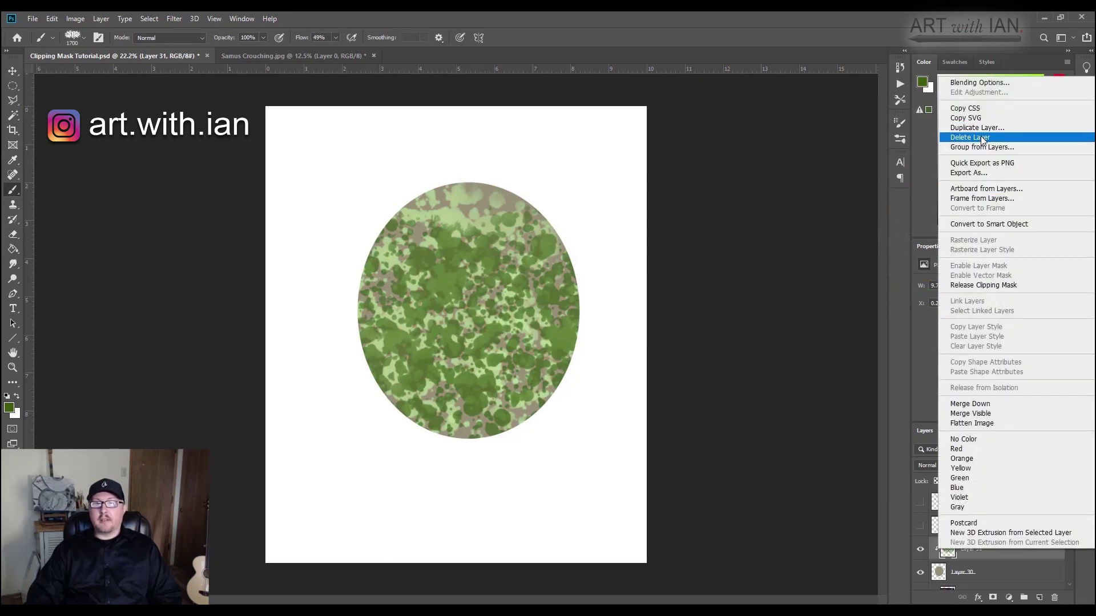
left_click(979, 138)
left_click(496, 237)
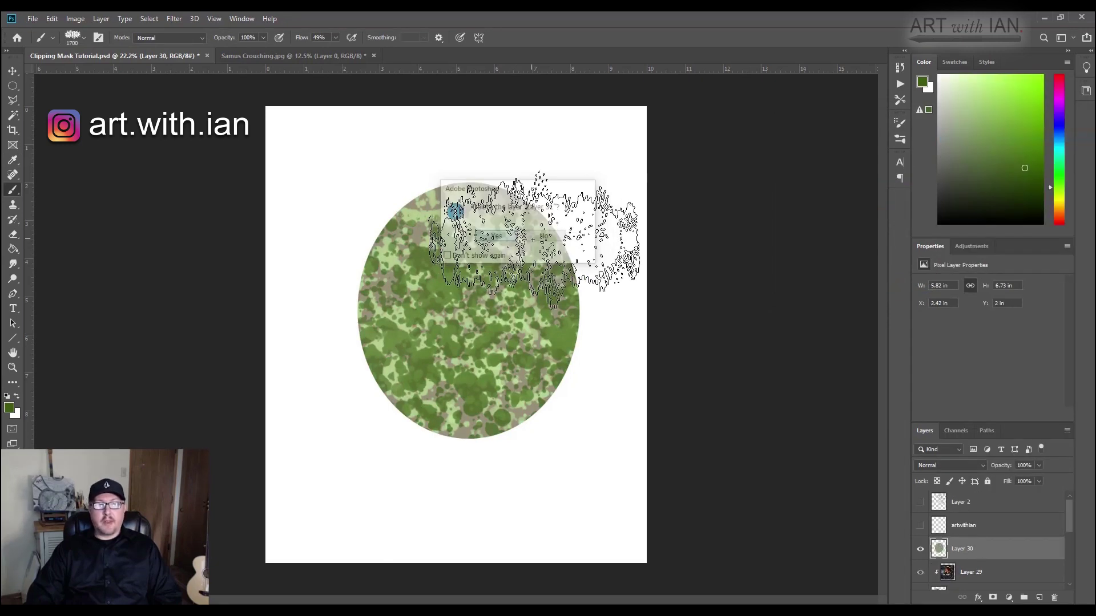